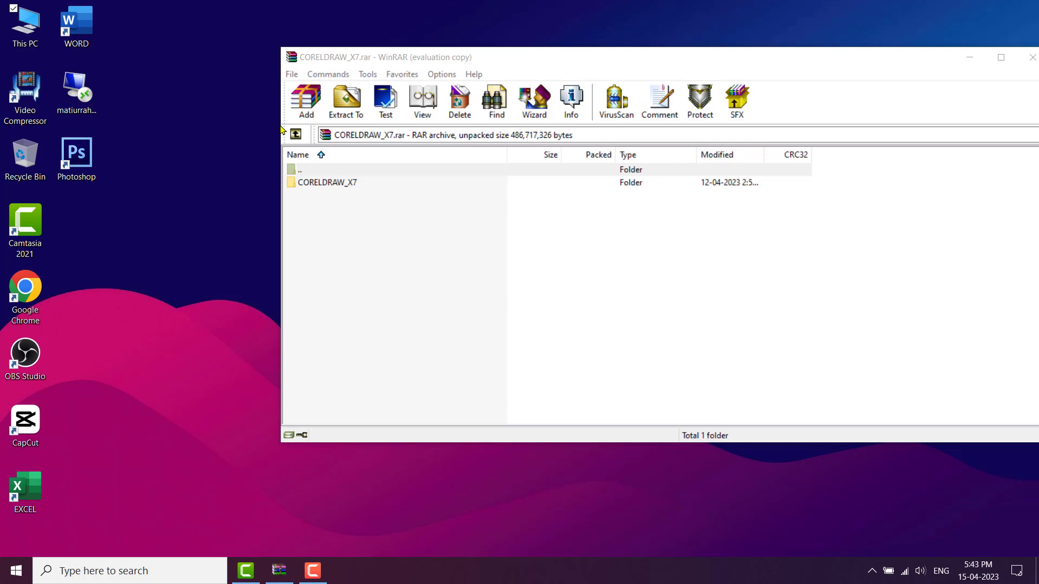
Turn off the cellular connection in the network settings to take the computer offline.
left_click(904, 572)
left_click(946, 532)
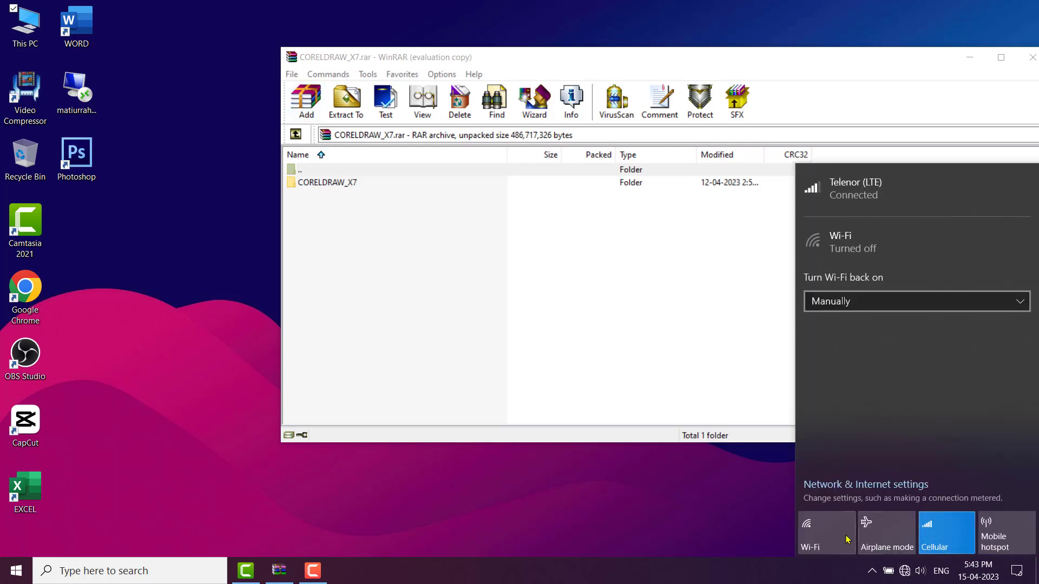
left_click(647, 520)
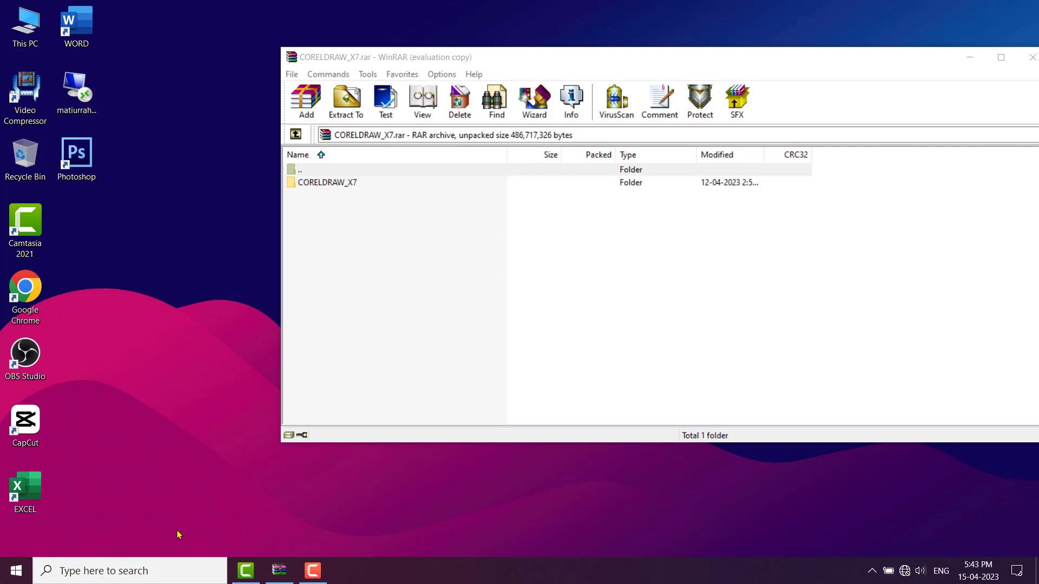
Turn off Real-time protection in the Windows Virus & threat protection settings and minimize Windows Security.
left_click(129, 569)
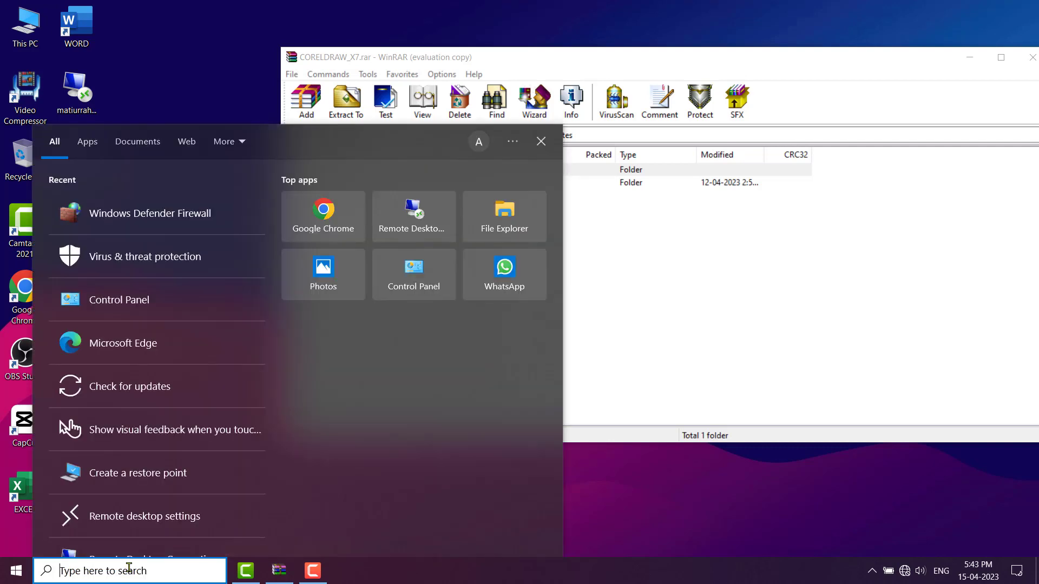
type("virus")
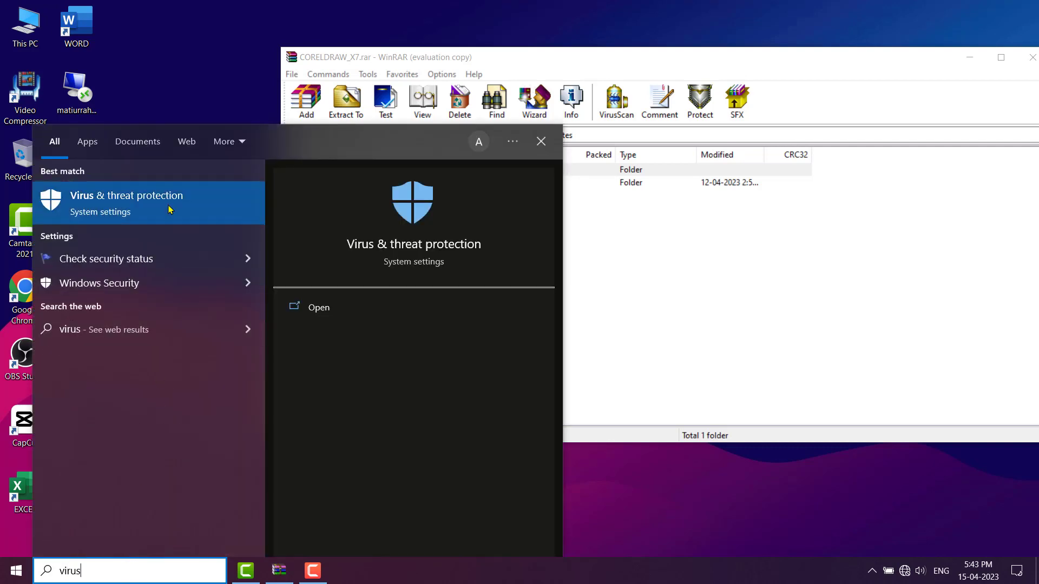
left_click(170, 203)
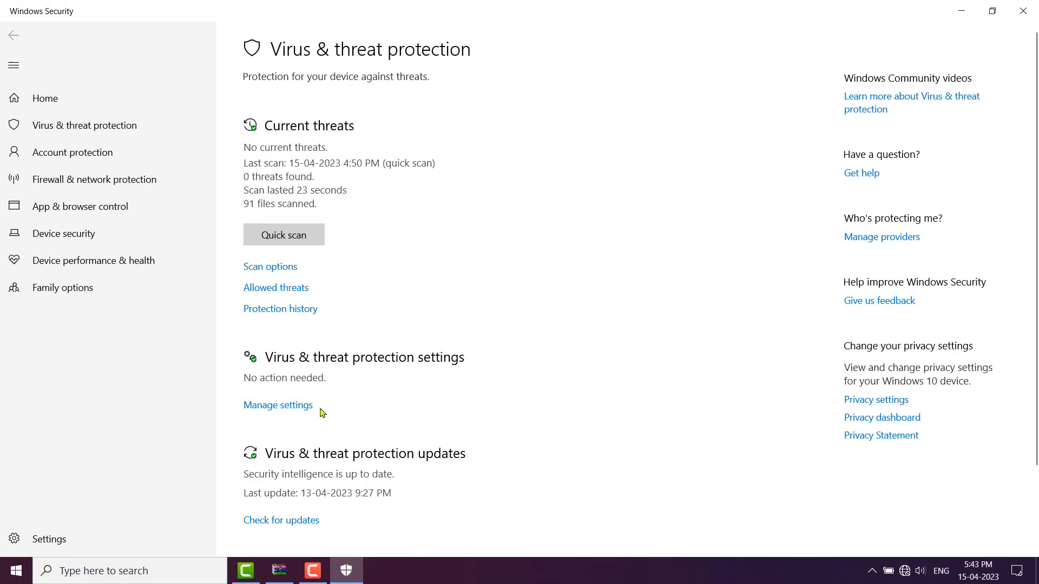
left_click(298, 411)
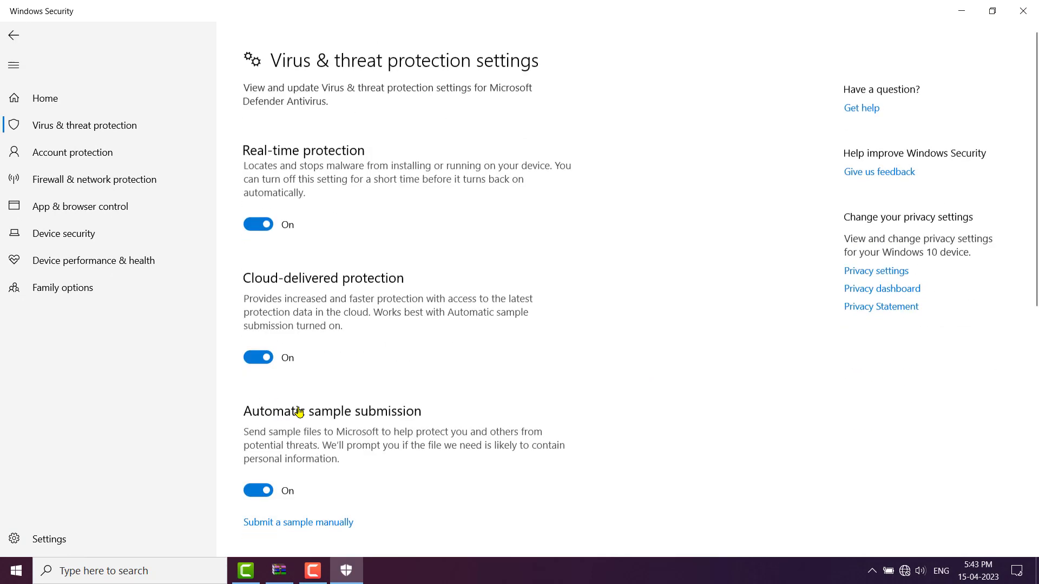
left_click(258, 214)
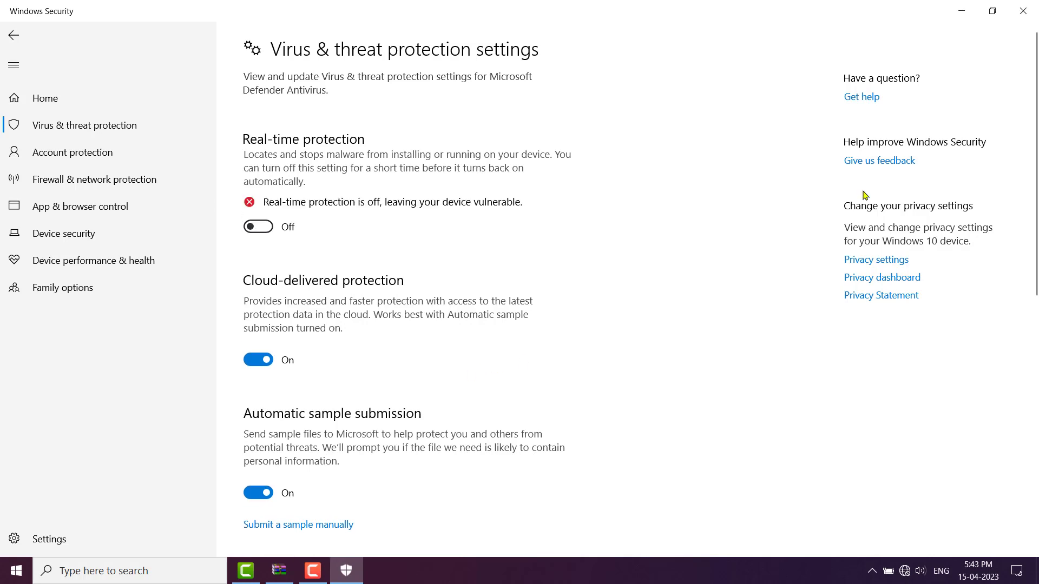
left_click(961, 10)
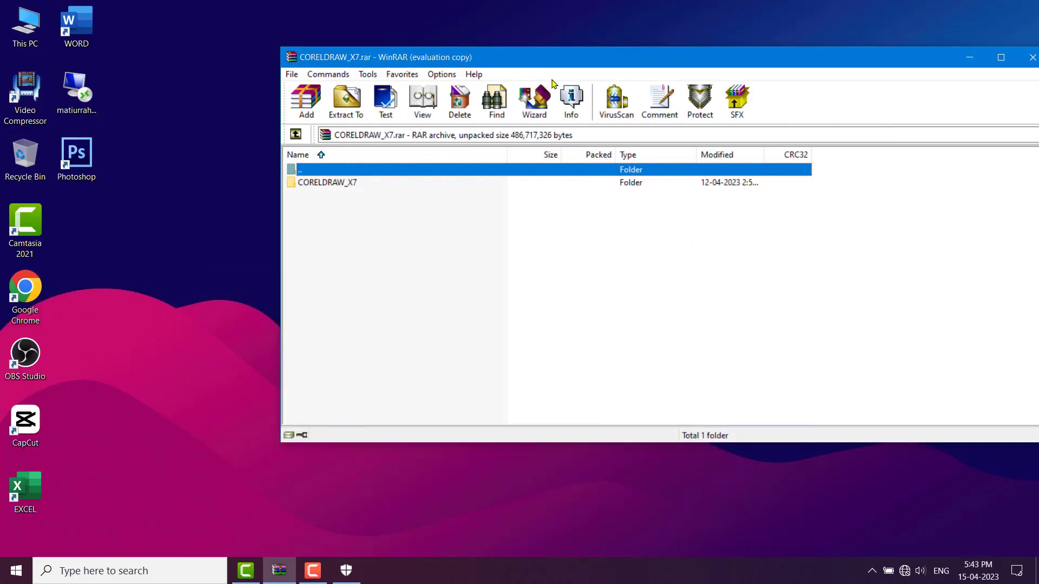
Open the CORELDRAW_X7 folder in the archive and launch CorelDRAWGraphicsSuiteX7Installer_EN64Bit.exe.
left_click_drag(605, 59, 578, 70)
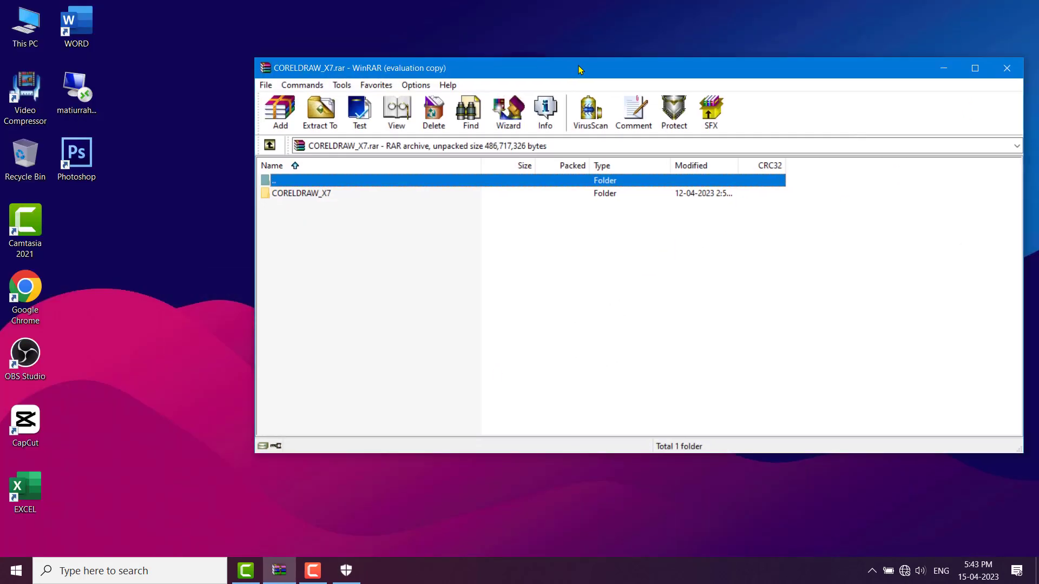
left_click(310, 198)
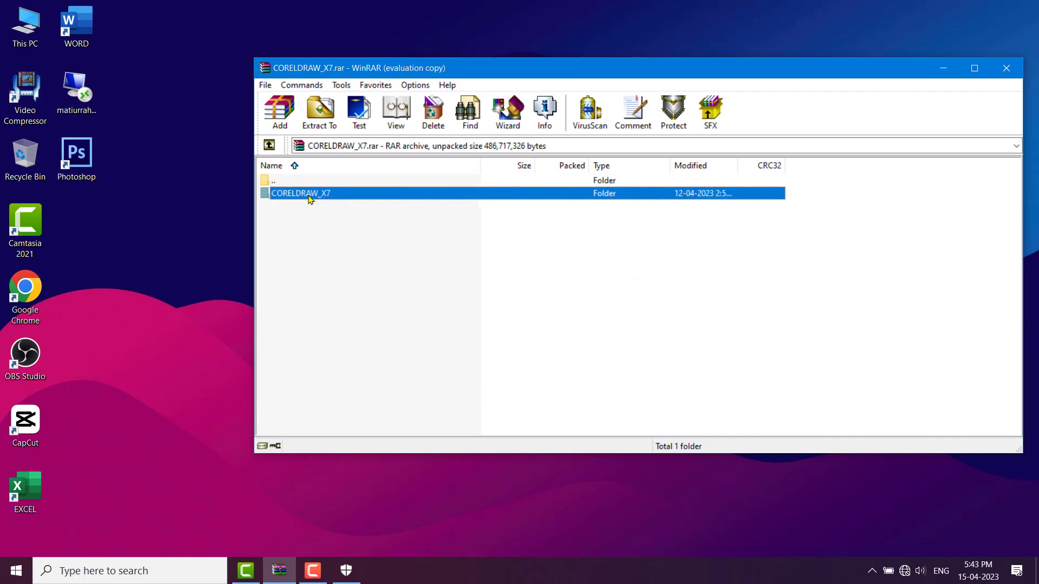
double_click(316, 197)
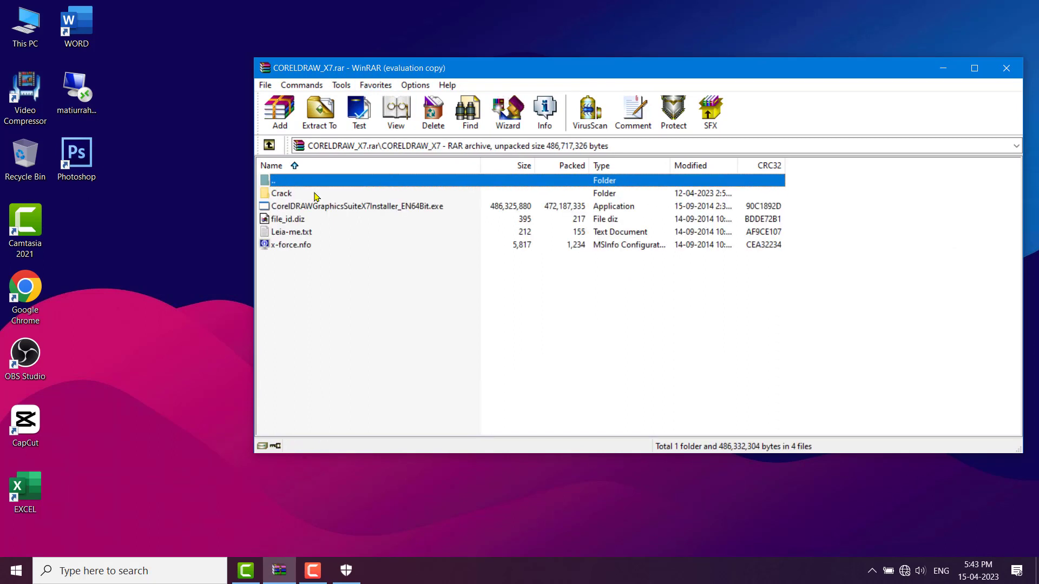
double_click(422, 207)
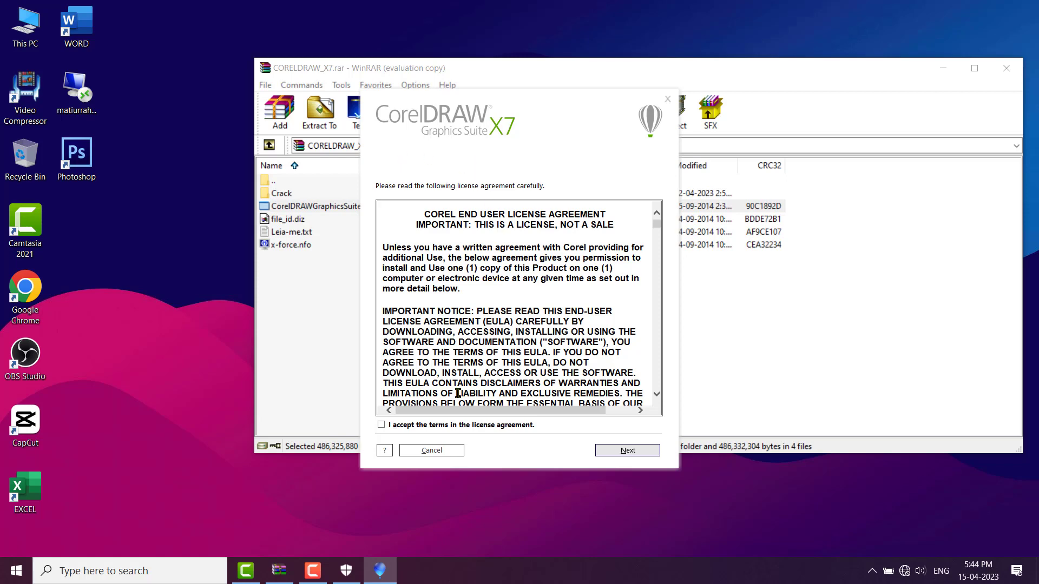
Accept the license agreement and choose Custom Installation.
left_click(382, 425)
left_click(627, 450)
left_click(626, 451)
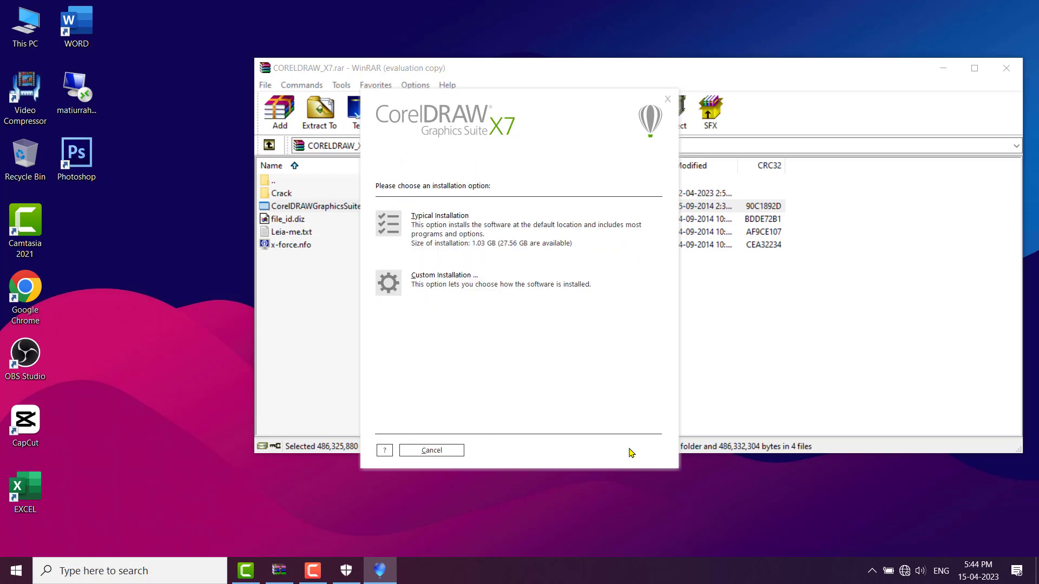
left_click(455, 285)
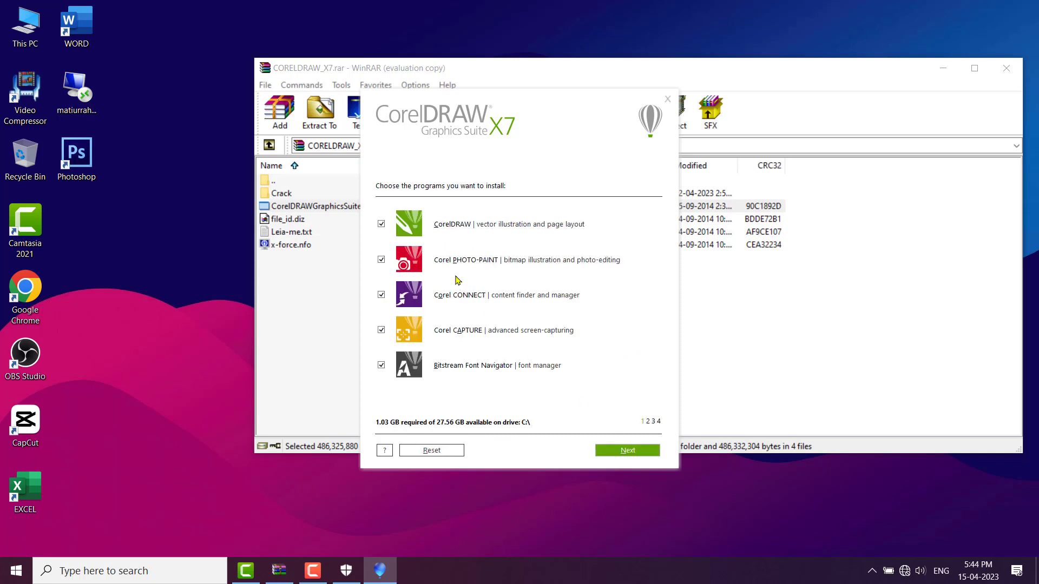
Exclude Corel PHOTO-PAINT, Corel CONNECT, Corel CAPTURE and Bitstream Font Navigator from the installation, and proceed to the additional options.
left_click(381, 260)
left_click(381, 295)
left_click(381, 330)
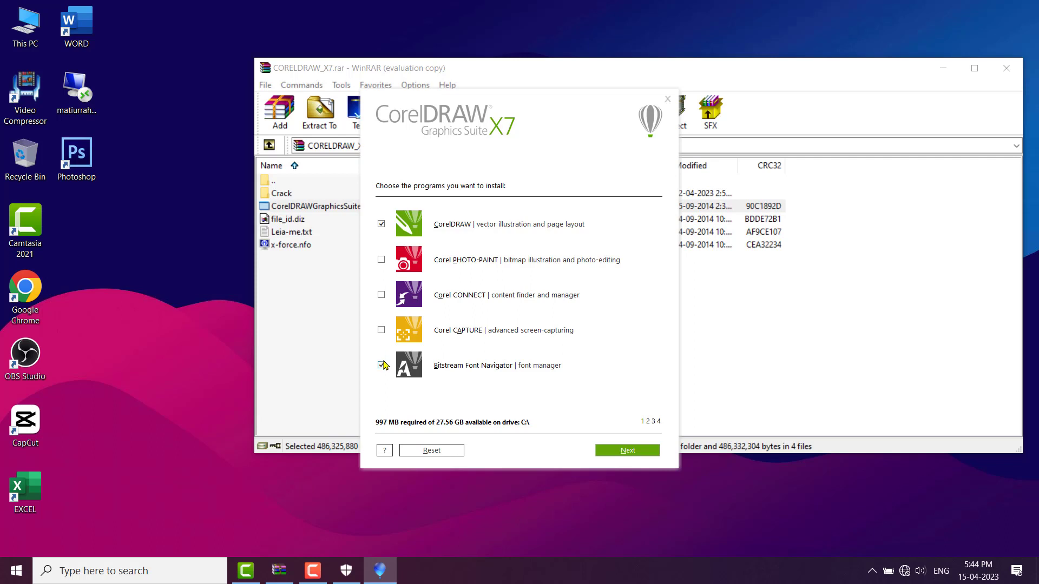
left_click(381, 365)
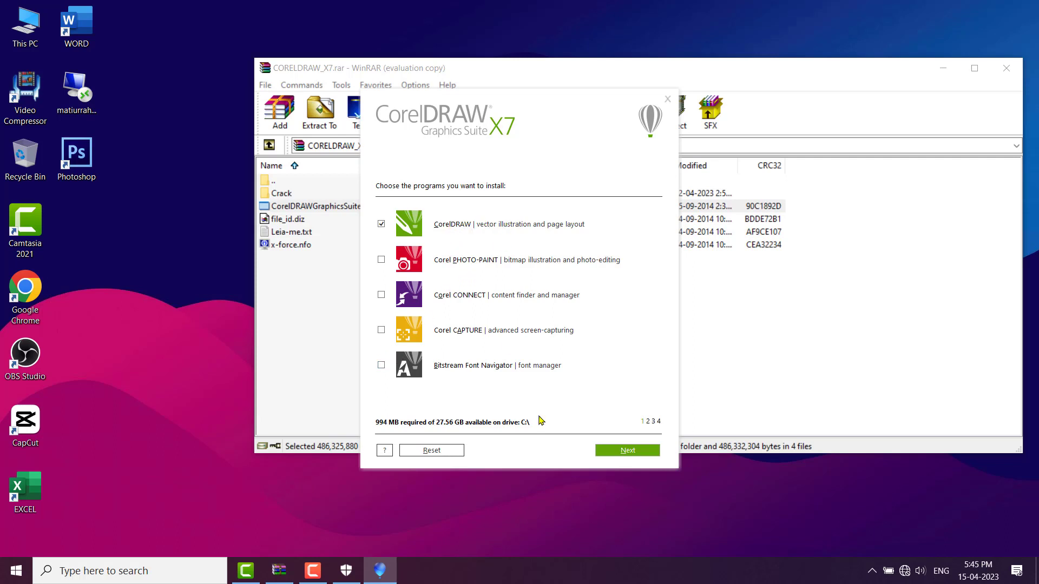
left_click(649, 453)
left_click(649, 453)
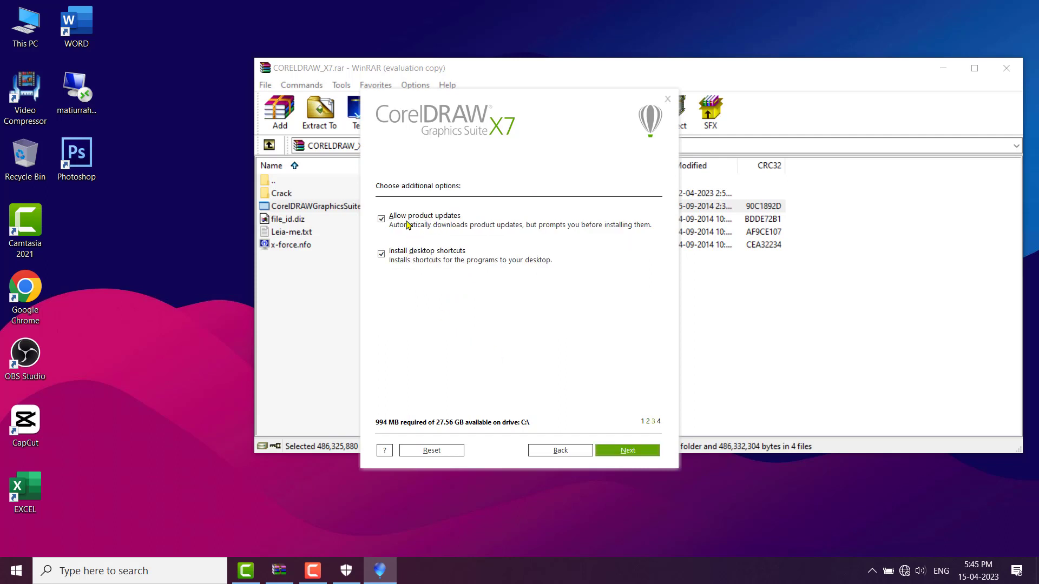
Disable product updates, run the installation, and finish the setup, minimizing the archive window.
left_click(381, 219)
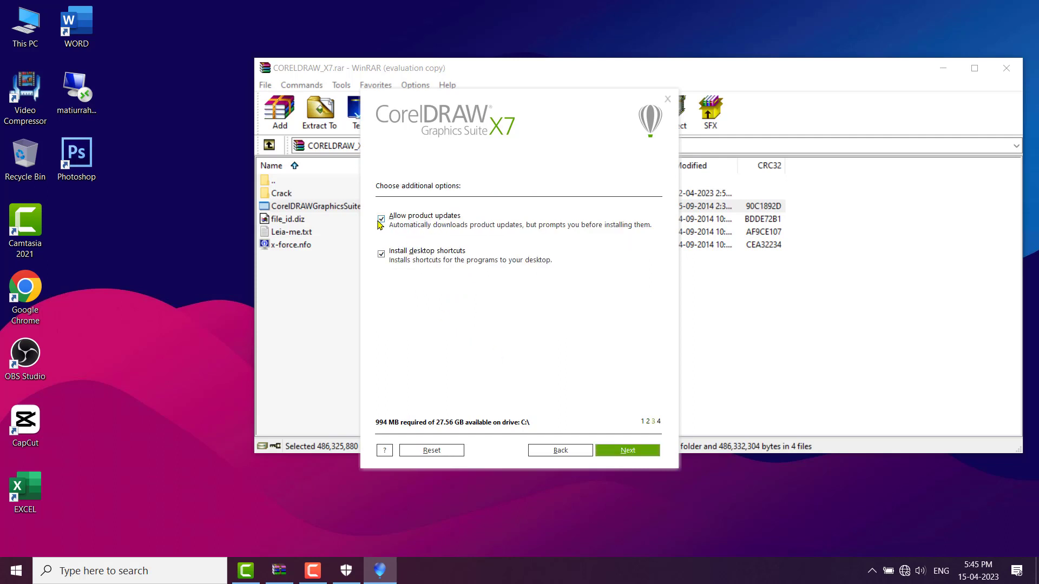
left_click(630, 453)
left_click(631, 454)
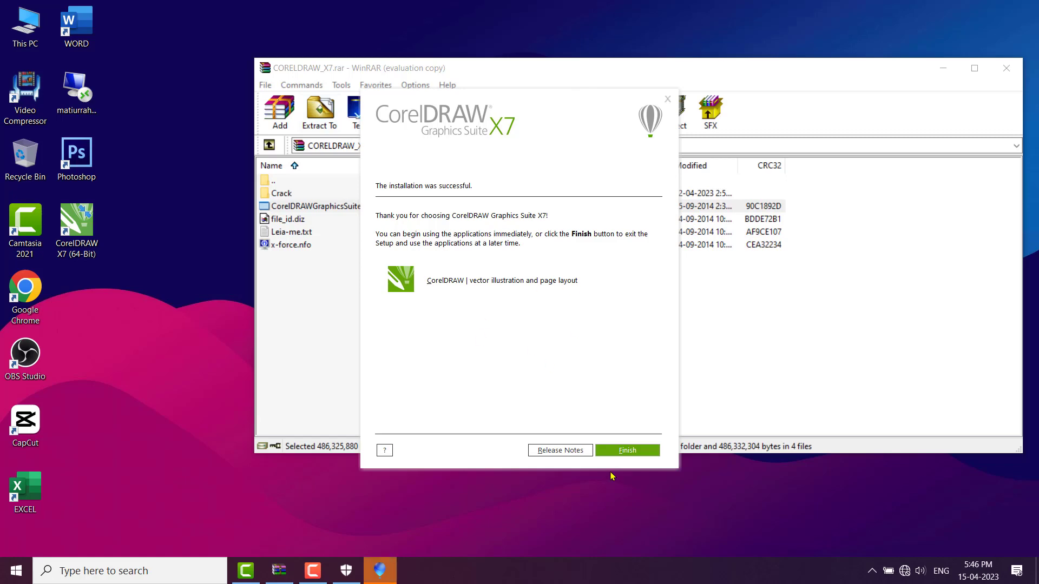
left_click(628, 450)
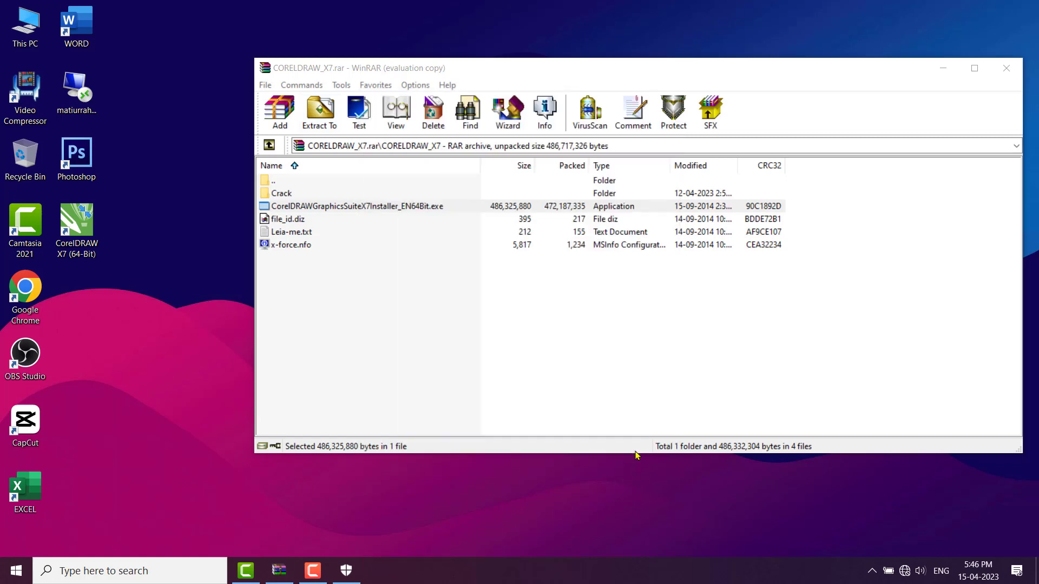
left_click(943, 69)
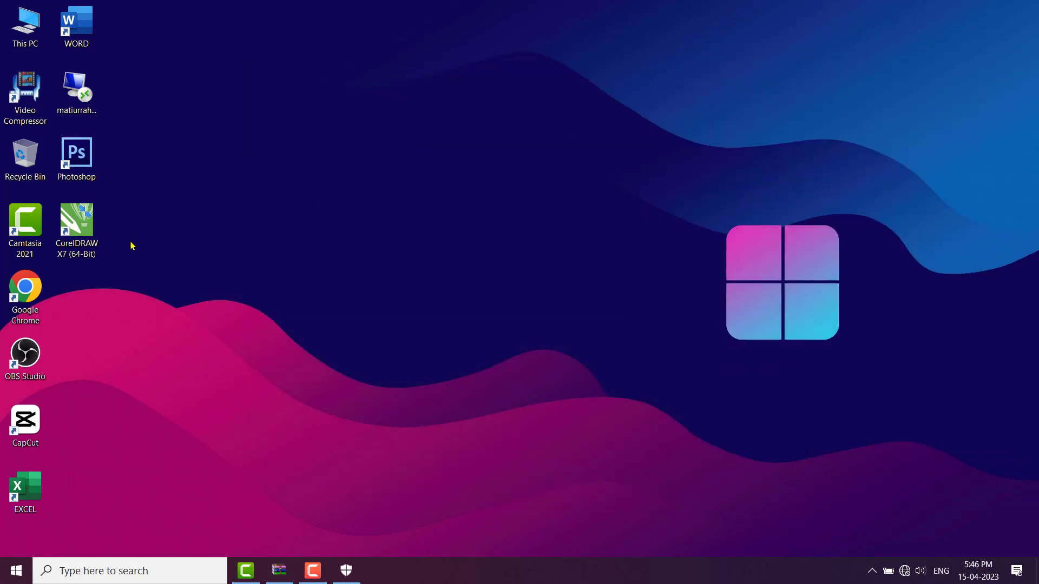
Launch CorelDRAW X7 and continue past the trial welcome with Register Later.
left_click(86, 226)
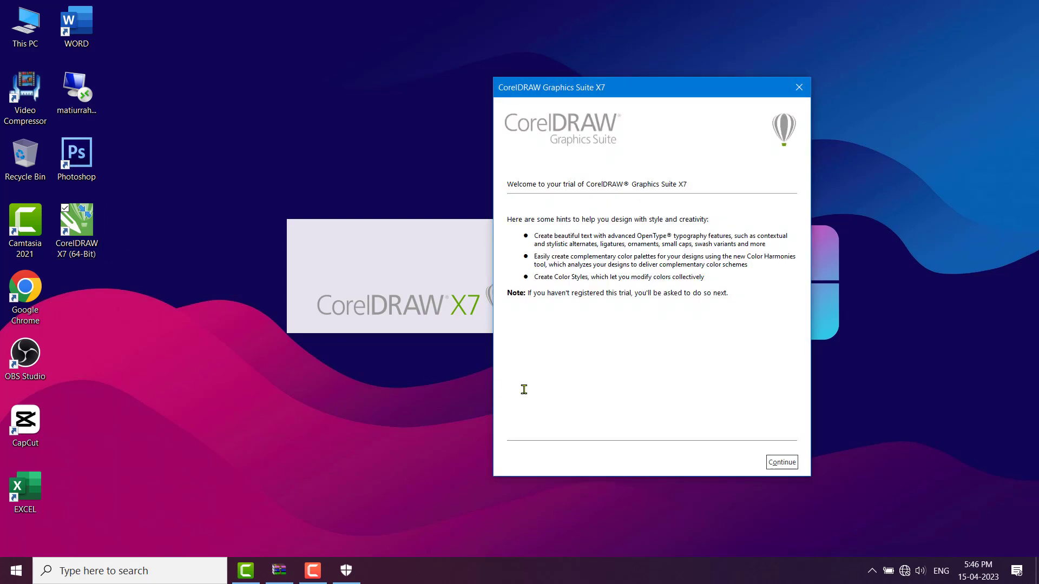
left_click(782, 462)
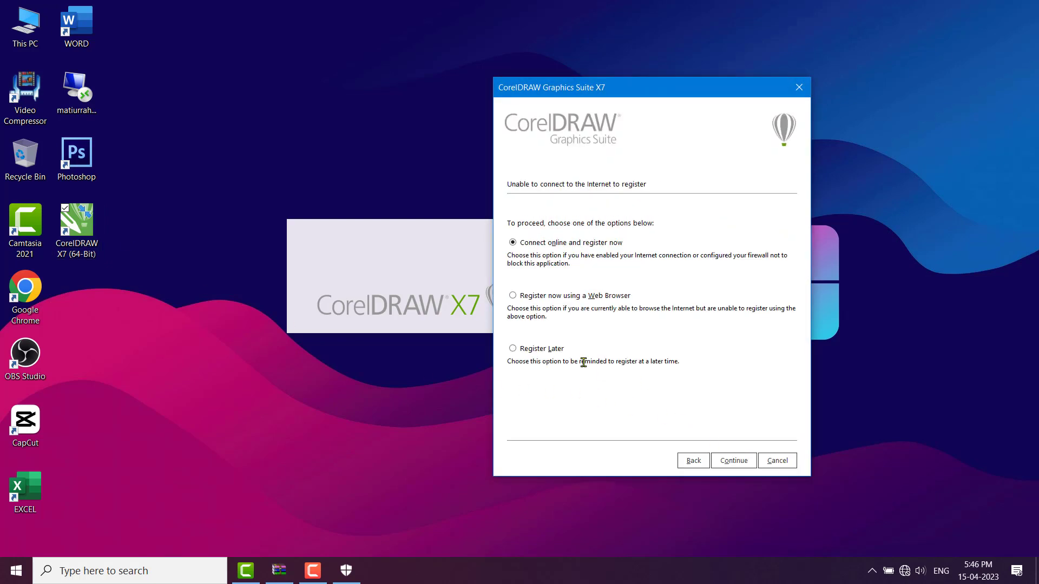
left_click(513, 349)
left_click(734, 461)
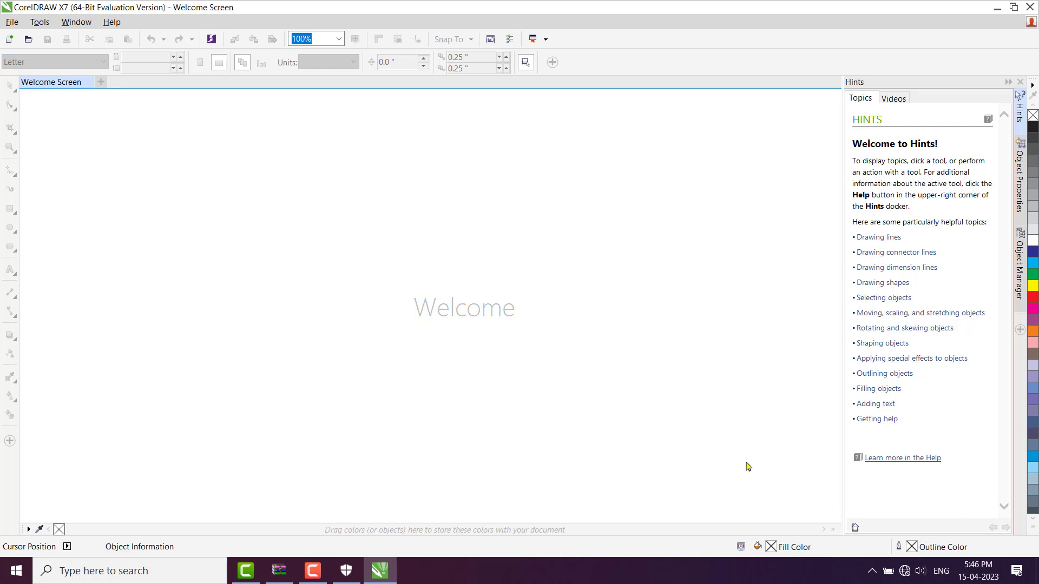
Create a new blank Letter document, then close CorelDRAW and reposition its trial dialog.
left_click(9, 39)
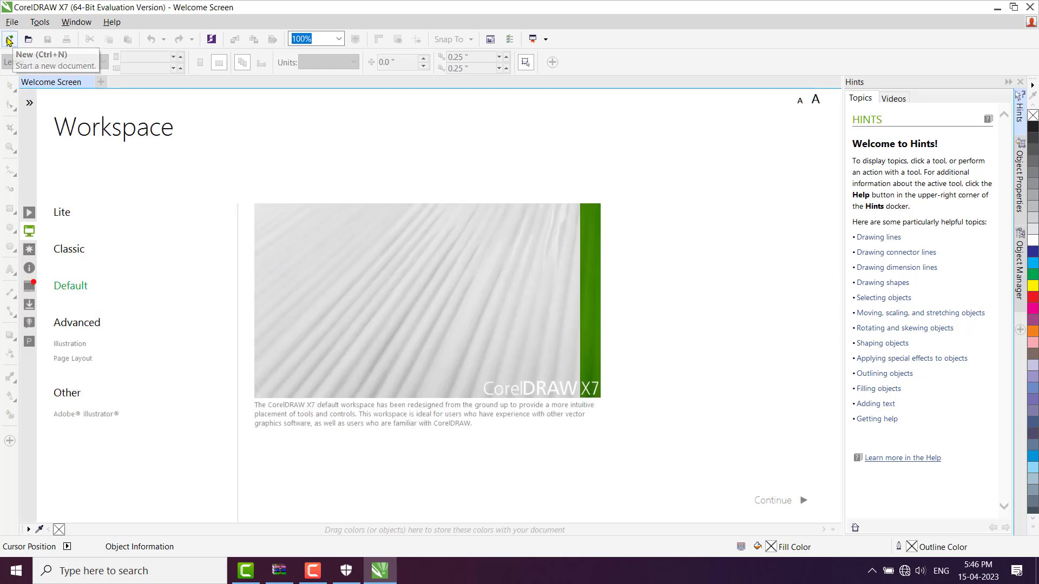
left_click(511, 420)
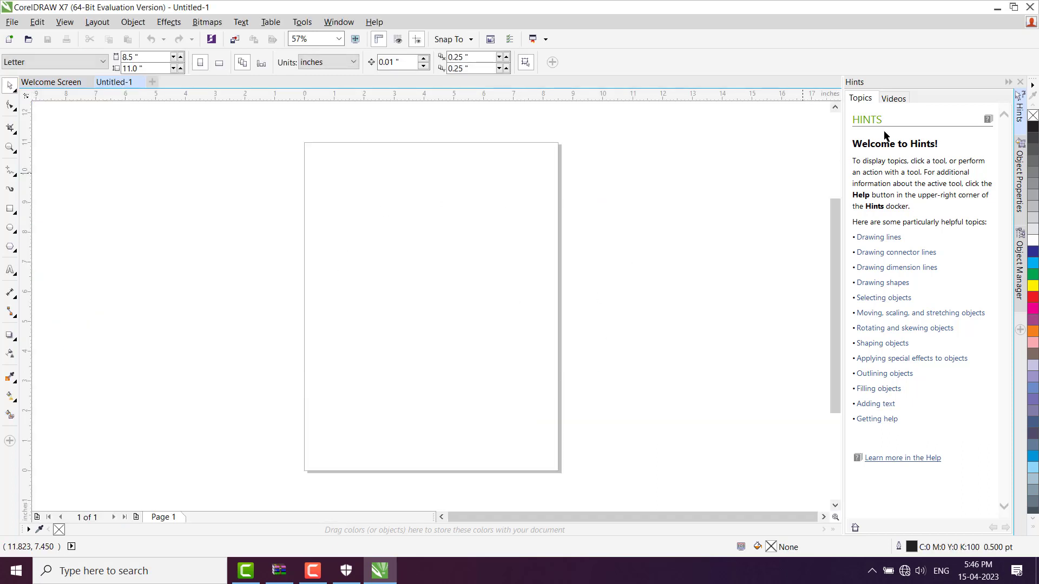
left_click(1030, 7)
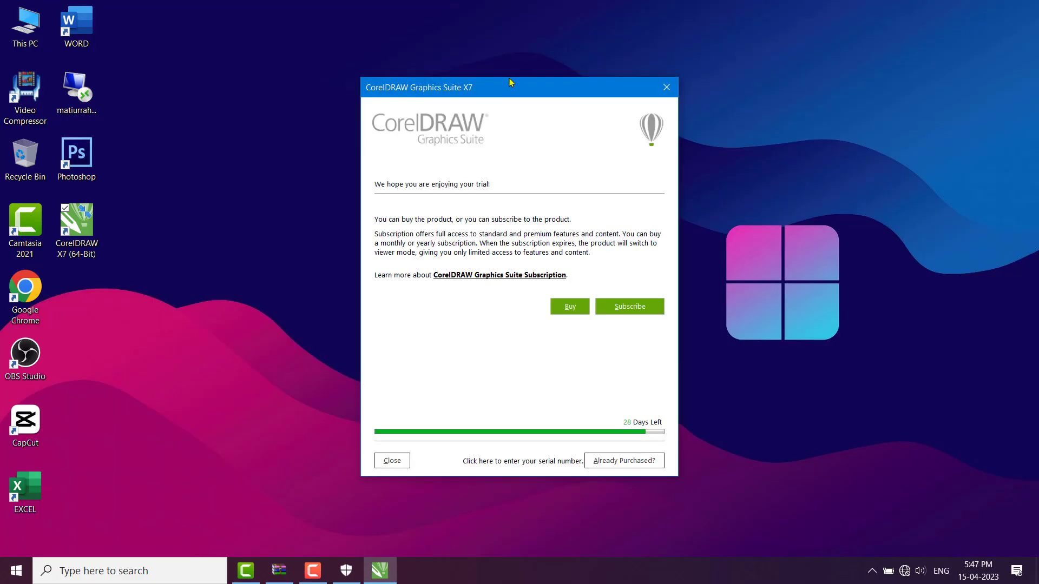
left_click_drag(505, 91, 475, 71)
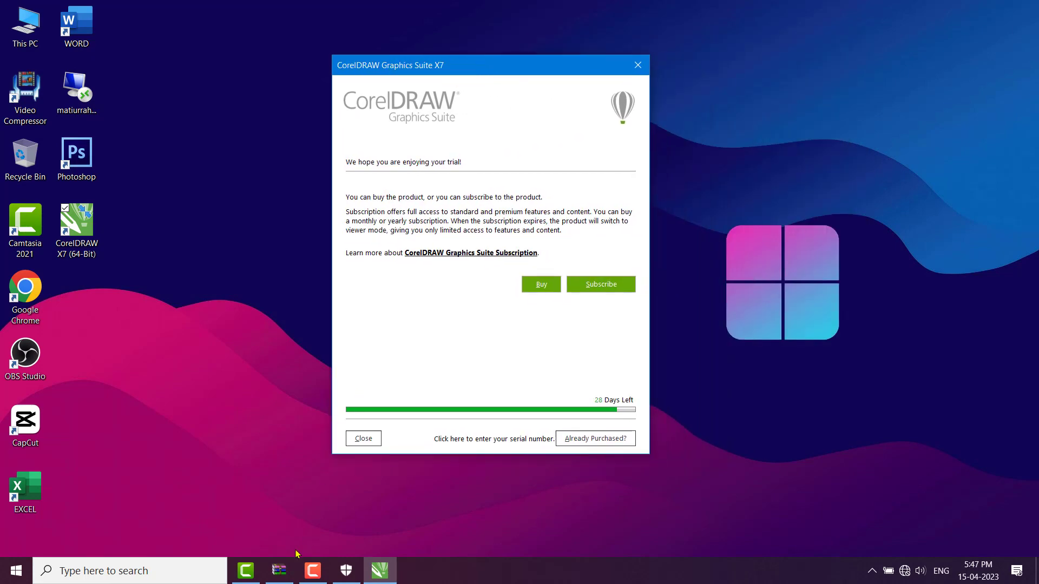
Switch to WinRAR, run Keygen.exe from the Crack folder, and place its window beside the CorelDRAW trial dialog.
left_click(277, 571)
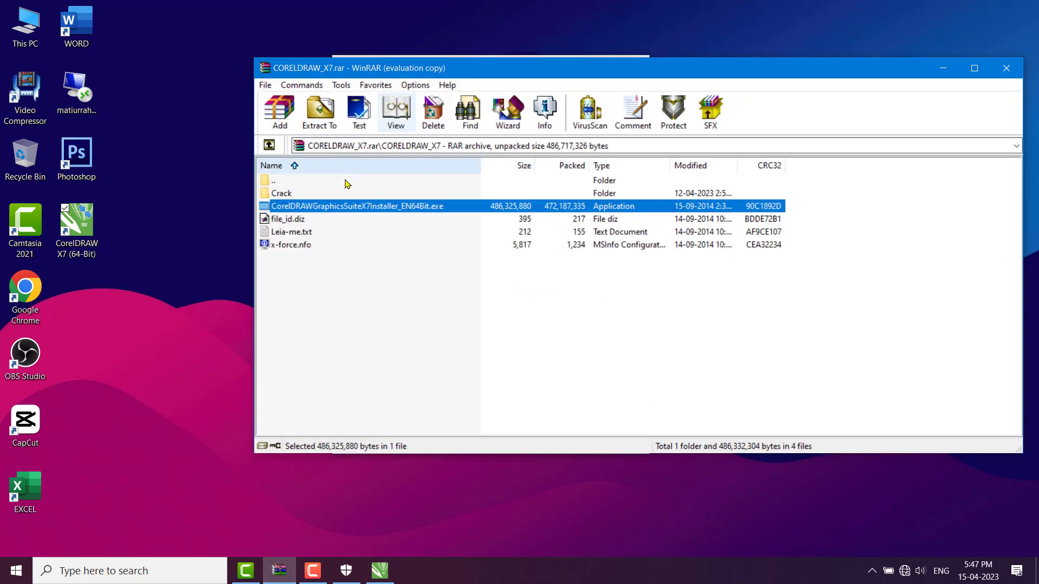
left_click(282, 194)
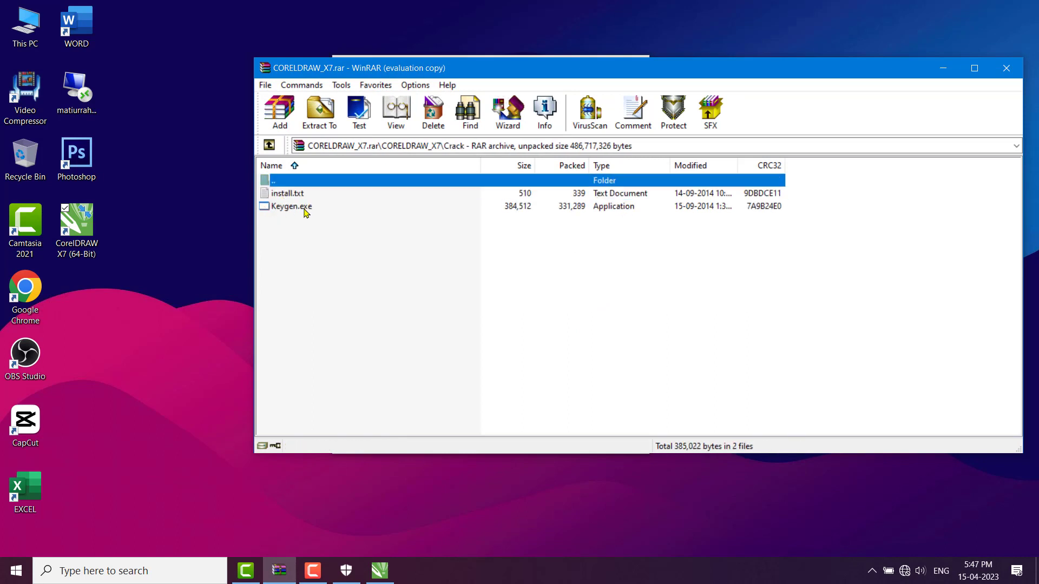
double_click(292, 209)
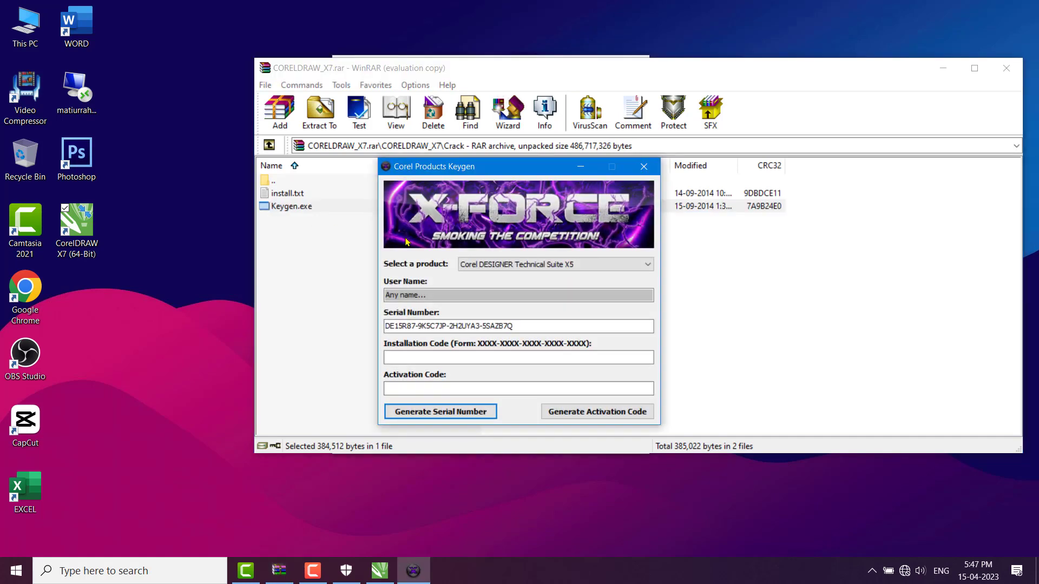
left_click(1006, 71)
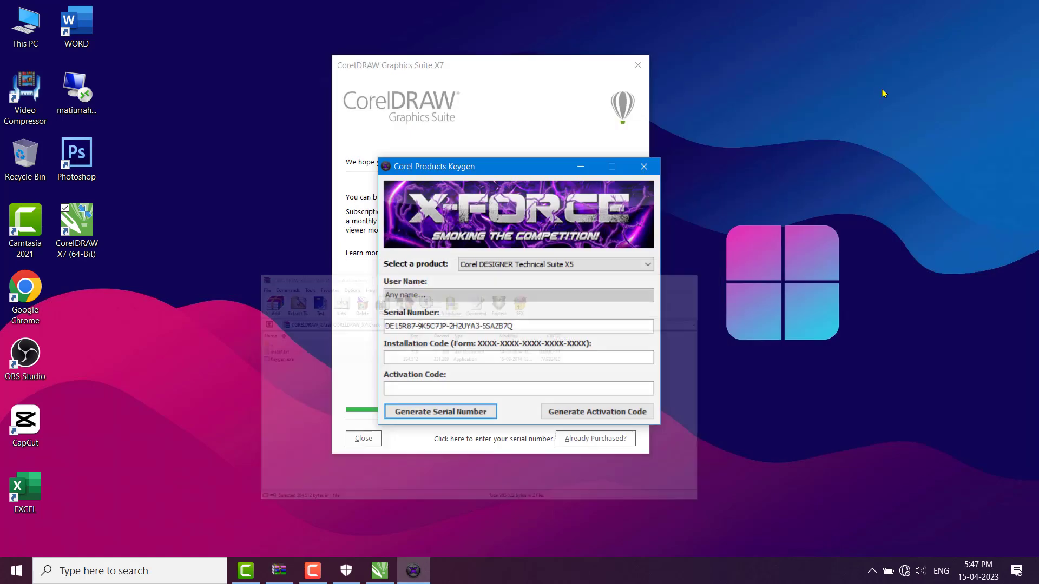
left_click_drag(522, 172, 891, 66)
Open the serial number entry page from the CorelDRAW trial dialog's already-purchased option.
left_click(466, 368)
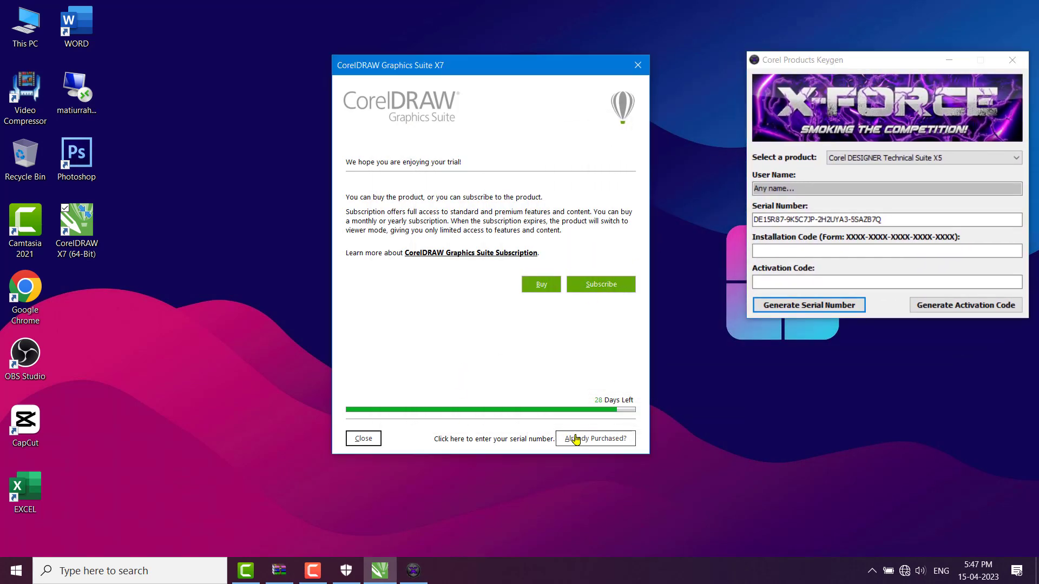
left_click(610, 441)
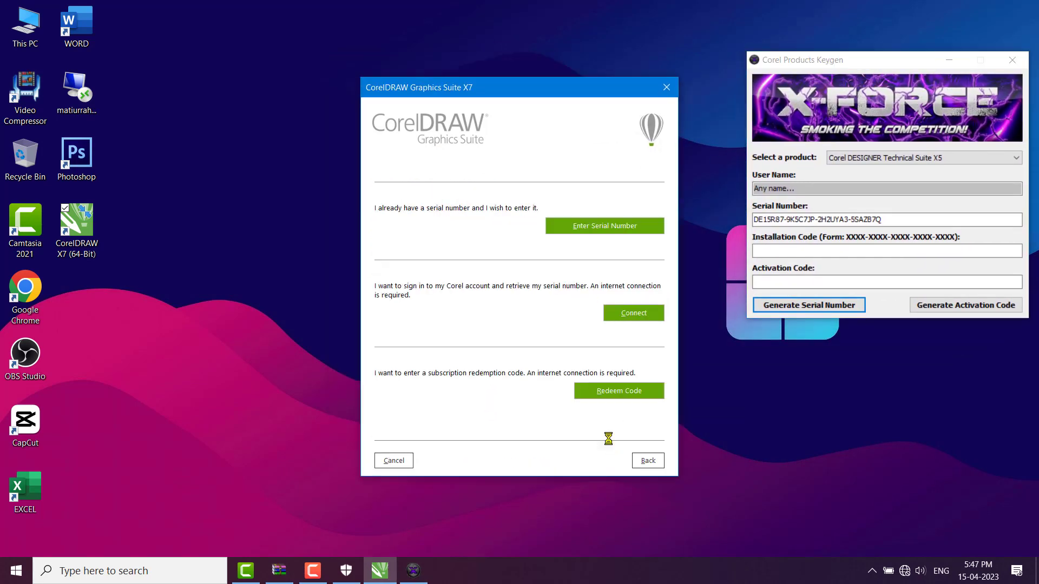
left_click(609, 232)
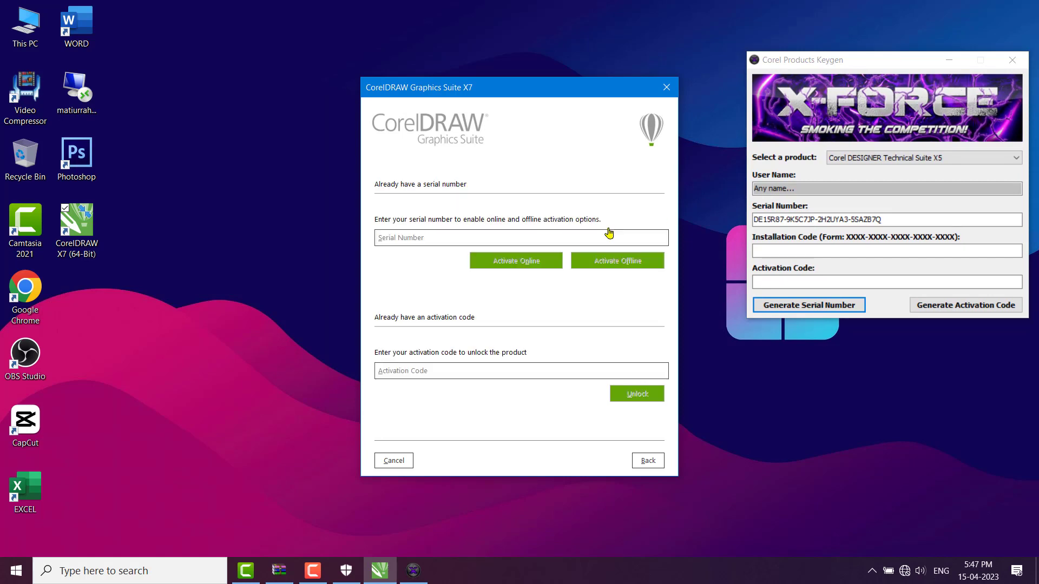
Select CorelDRAW Graphics Suite X7 as the product in the Corel Products Keygen.
left_click(865, 64)
left_click(825, 158)
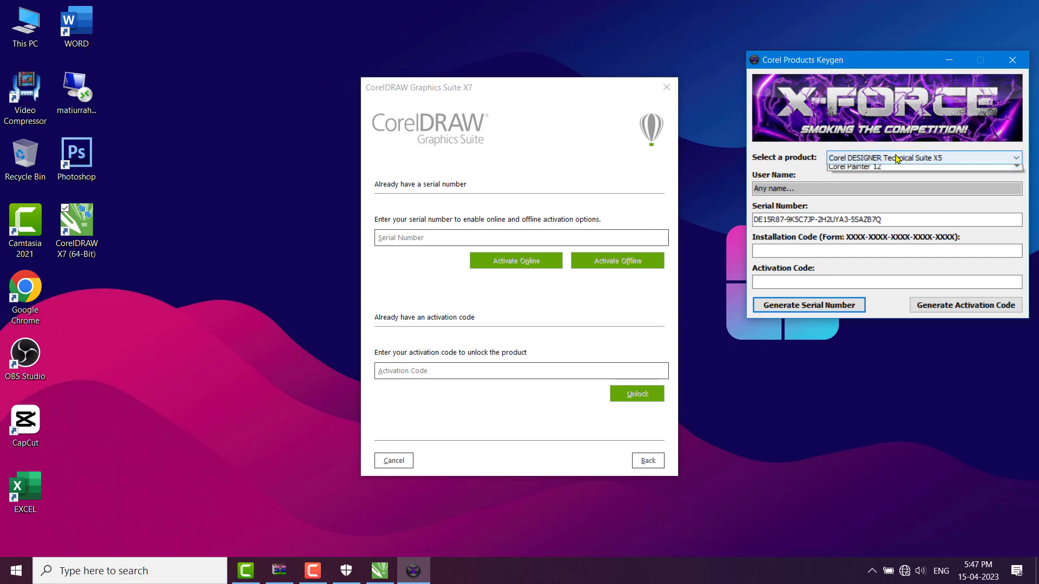
left_click(912, 188)
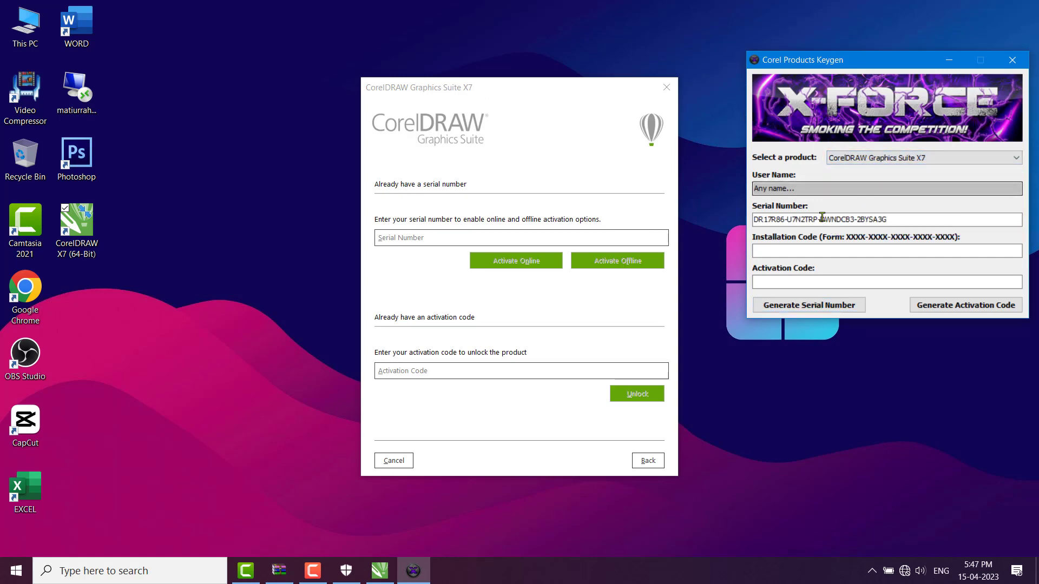
Copy the generated serial number into the CorelDRAW dialog's serial number field and proceed with offline activation.
left_click_drag(891, 221, 752, 221)
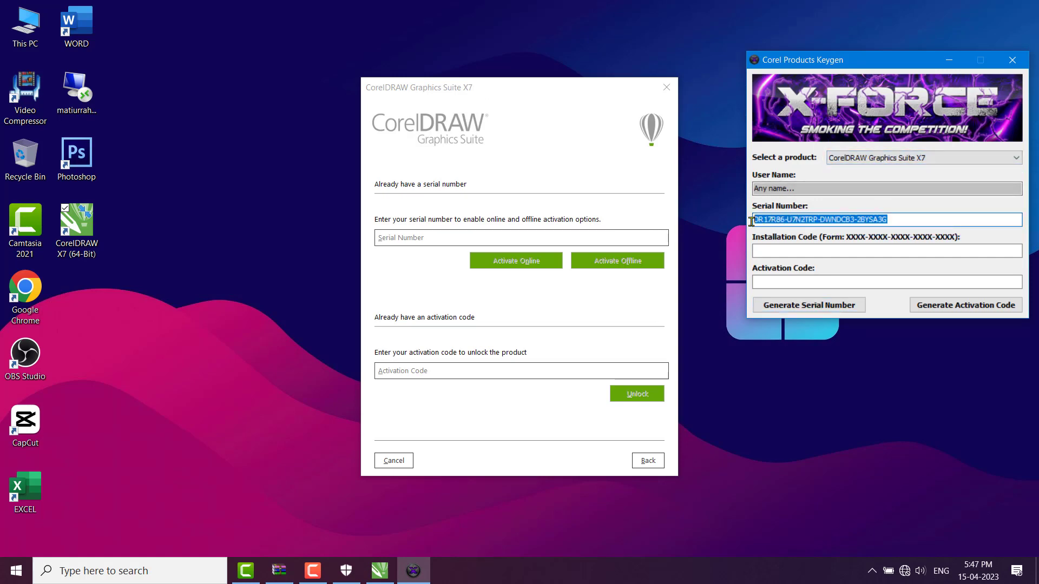
right_click(773, 220)
left_click(805, 263)
left_click(418, 234)
right_click(420, 235)
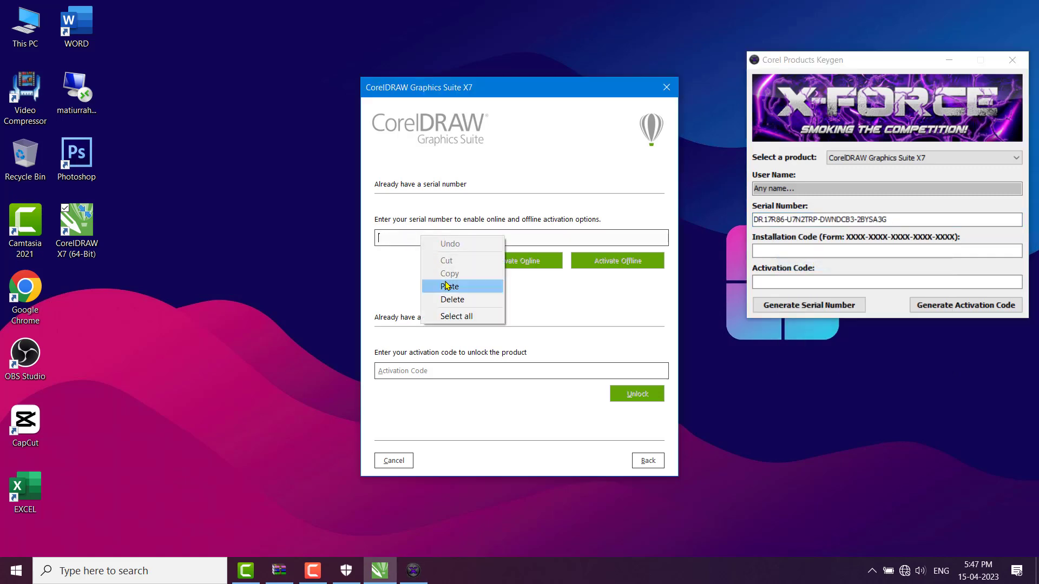
left_click(446, 285)
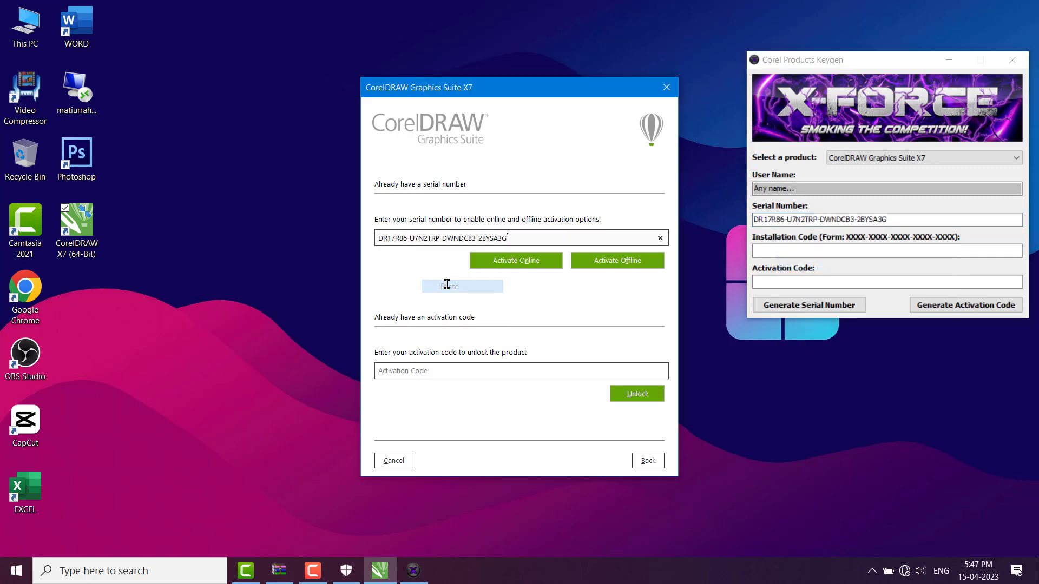
left_click(622, 262)
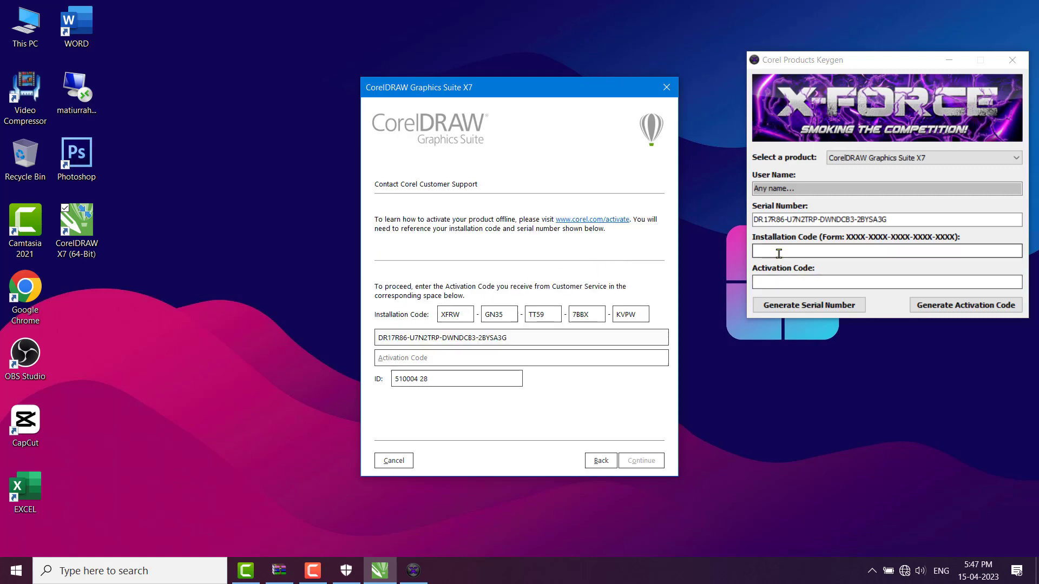
Enter CorelDRAW's installation code in the key generator, then generate and copy the activation code.
left_click(801, 251)
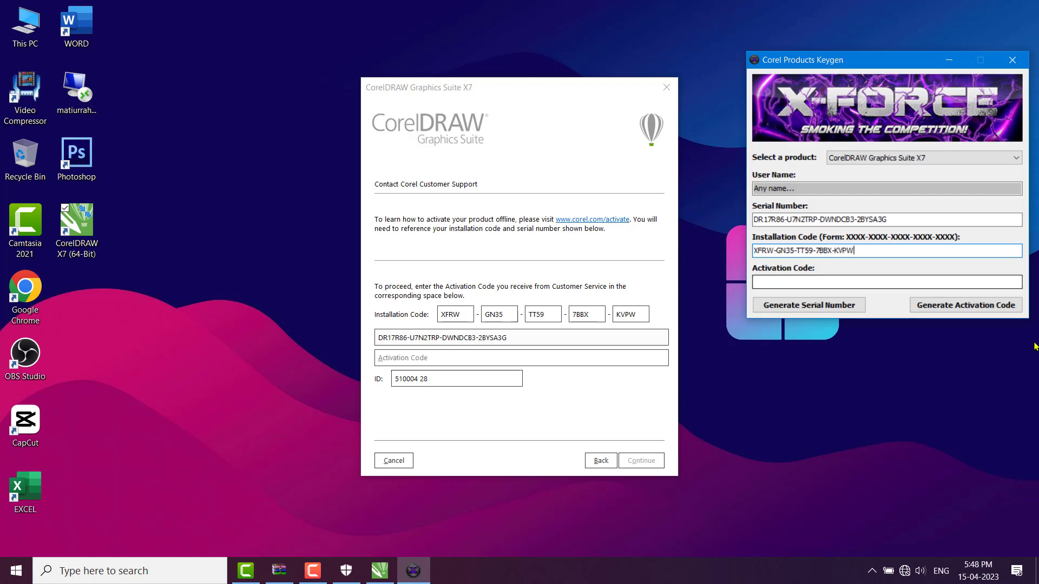
left_click(961, 305)
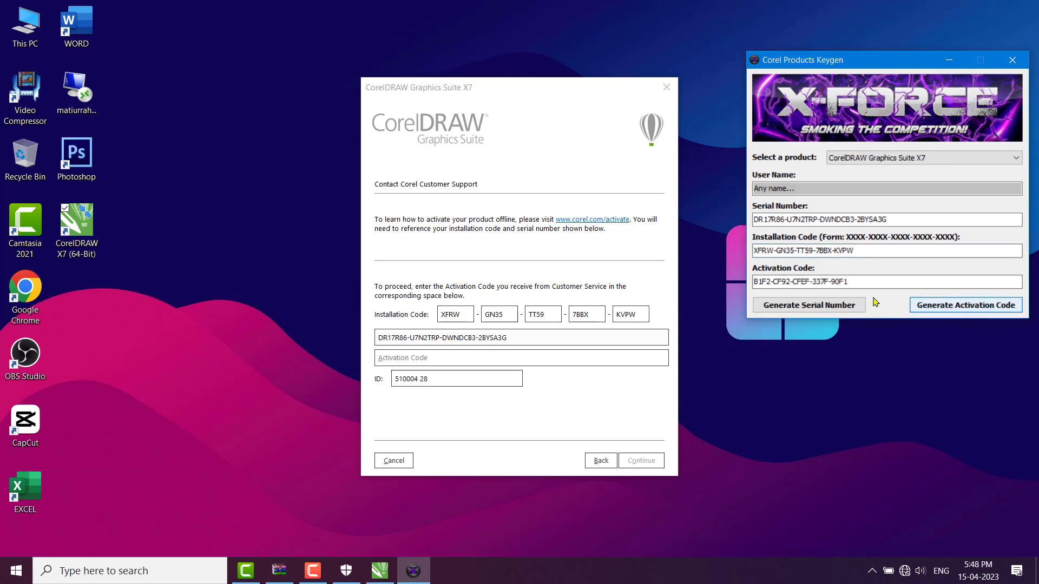
left_click_drag(858, 282, 747, 281)
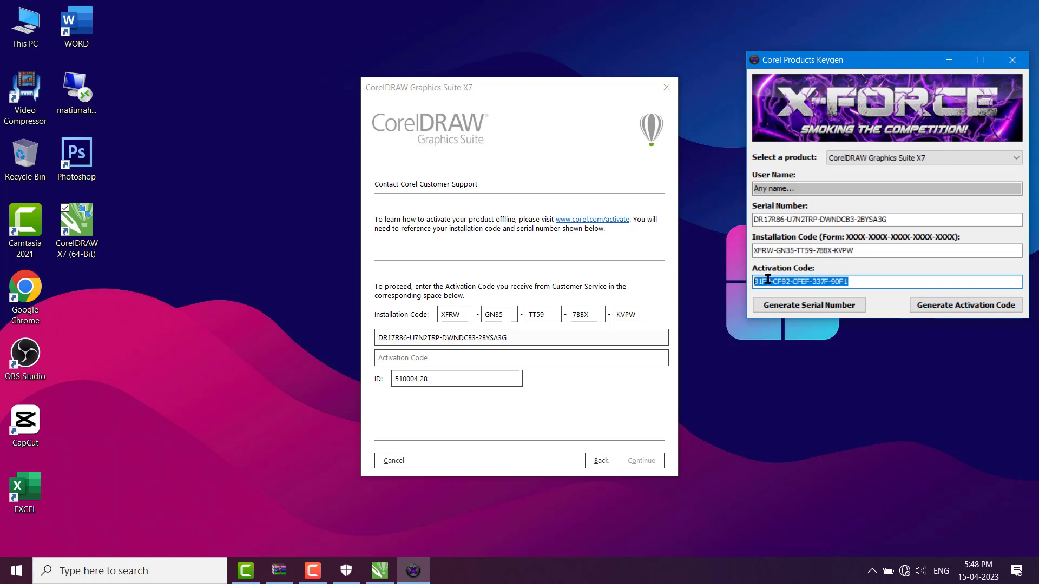
right_click(767, 280)
left_click(801, 323)
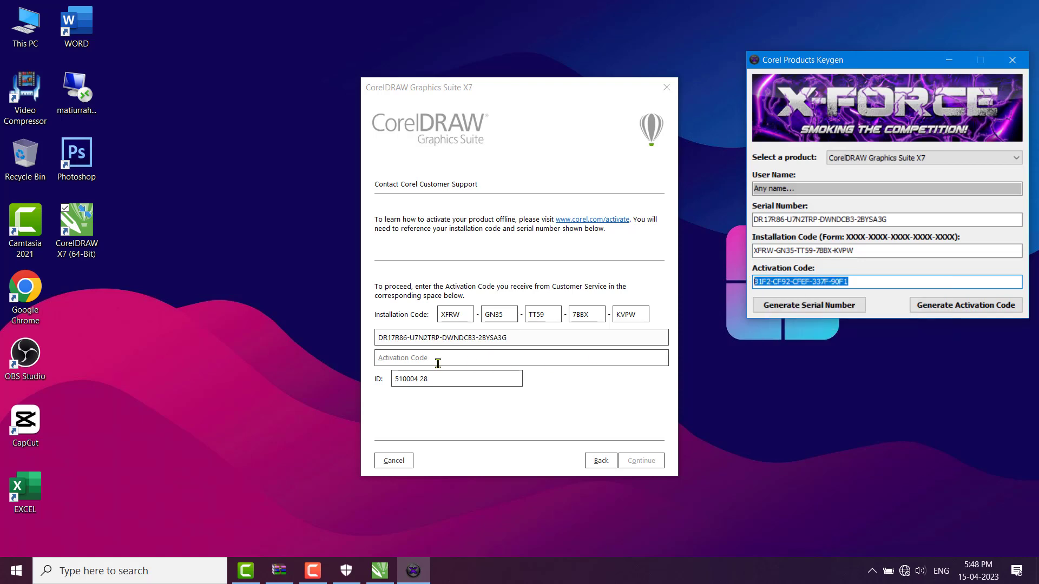
Paste the activation code into the offline activation page, submit it, and close the CorelDRAW activation dialog.
left_click(398, 357)
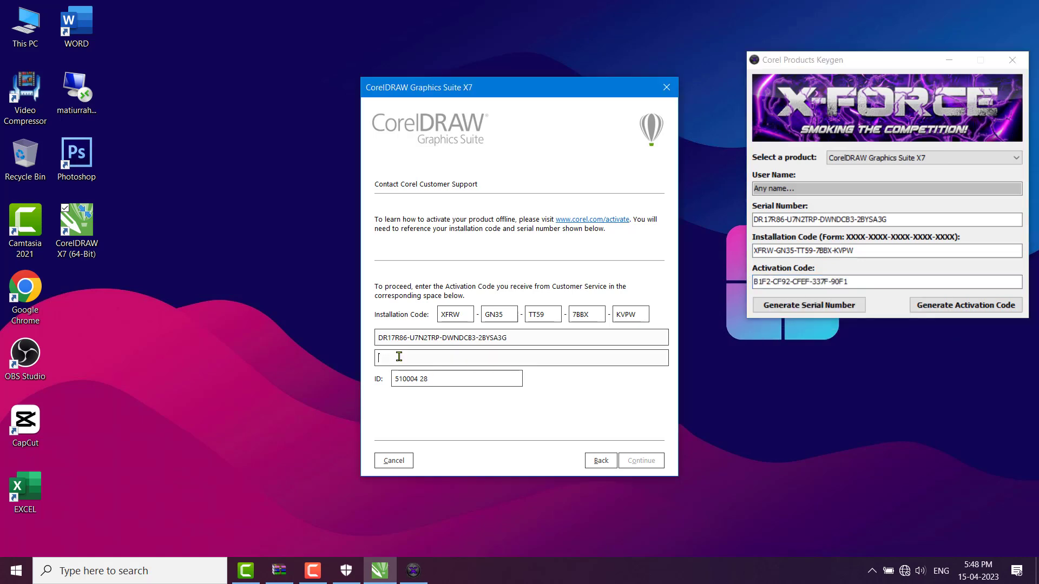
right_click(399, 358)
left_click(437, 409)
left_click(652, 465)
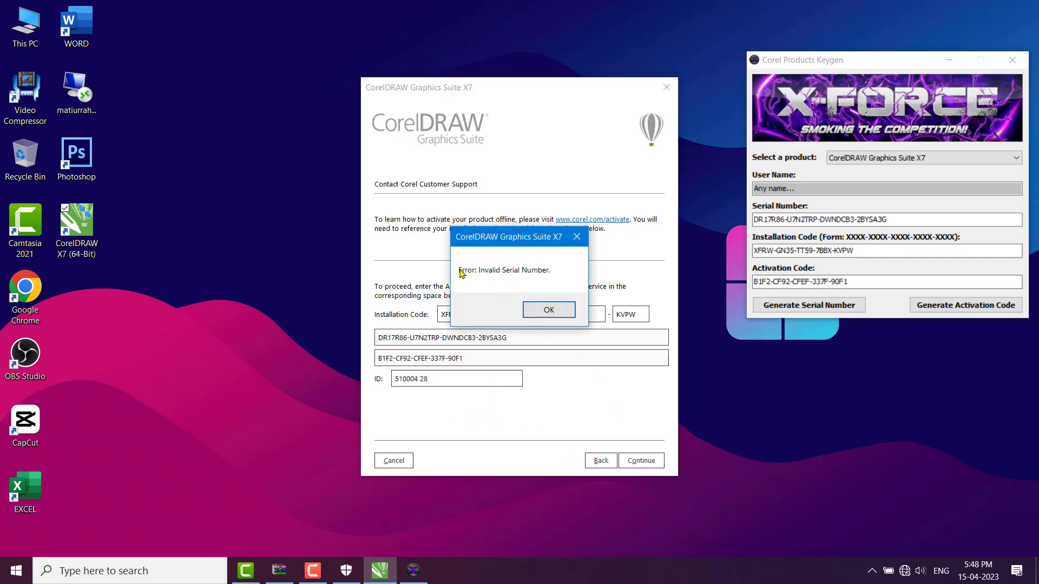
left_click(553, 316)
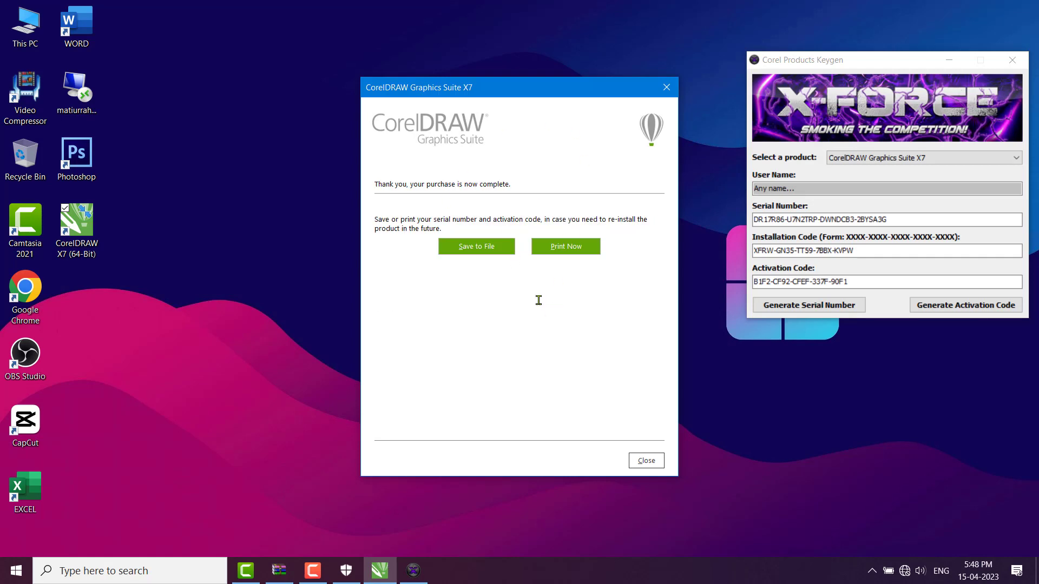
left_click(651, 467)
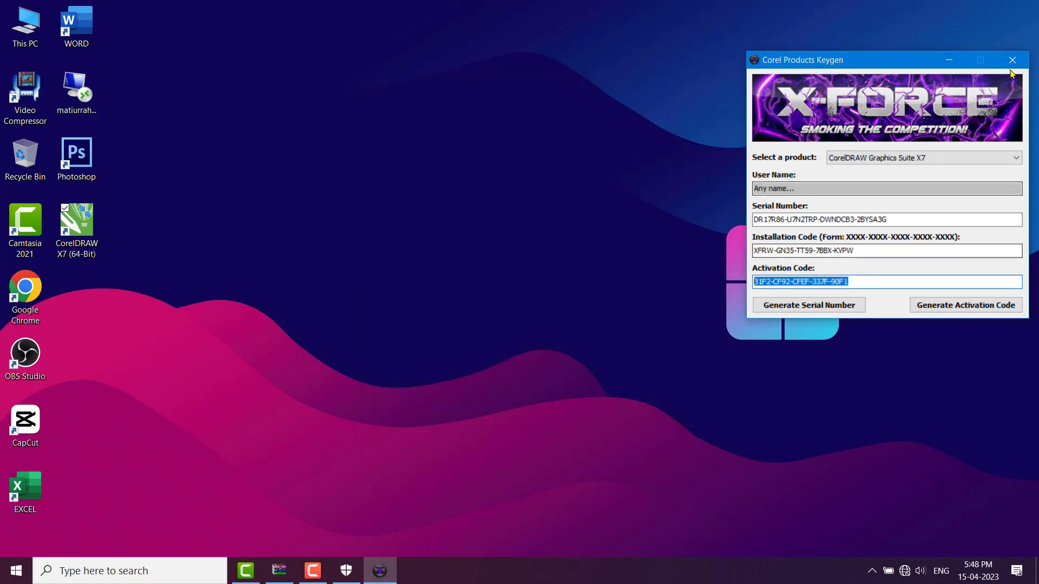
Close the key generator and relaunch CorelDRAW X7 without signing in to a Corel account.
left_click(1013, 61)
double_click(76, 227)
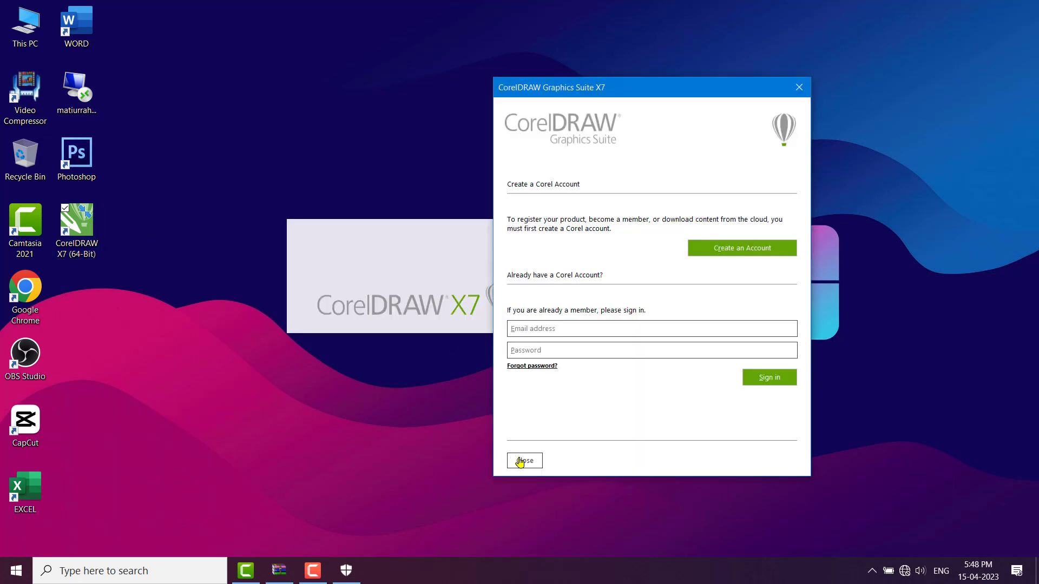
left_click(520, 462)
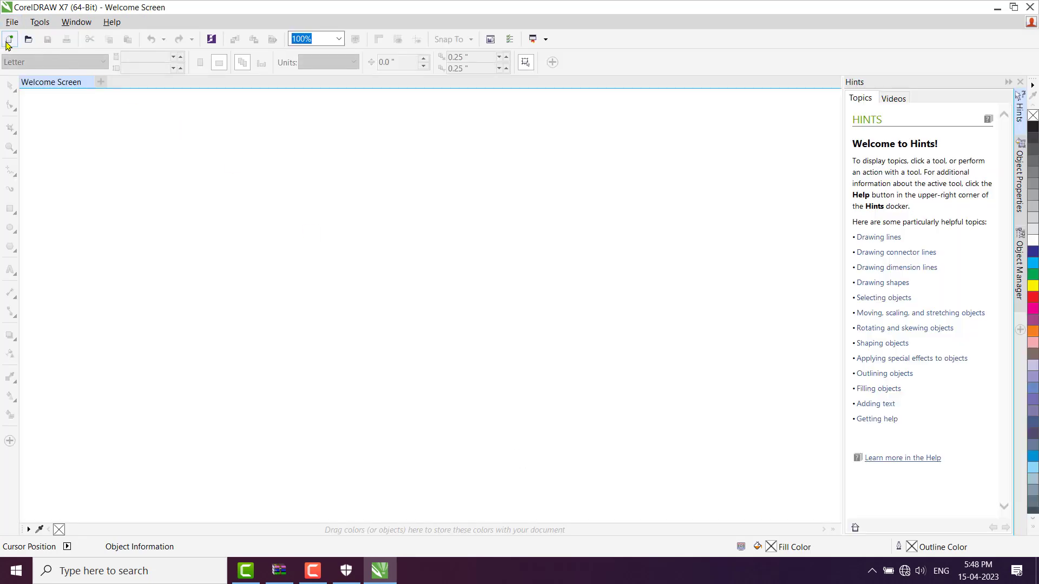
Create a new blank document with the default settings, then close CorelDRAW.
left_click(9, 40)
left_click(508, 417)
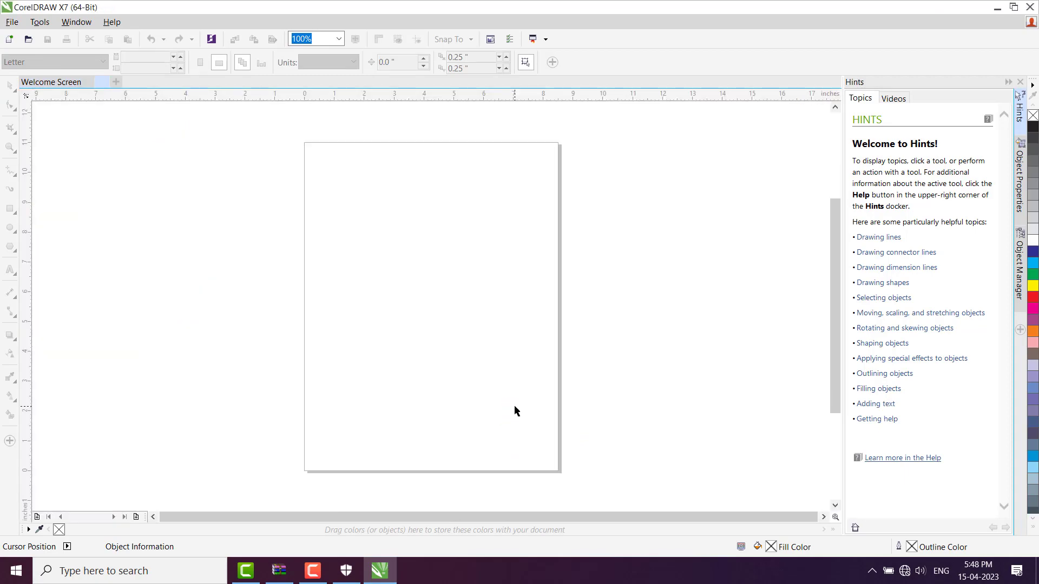
left_click(1032, 8)
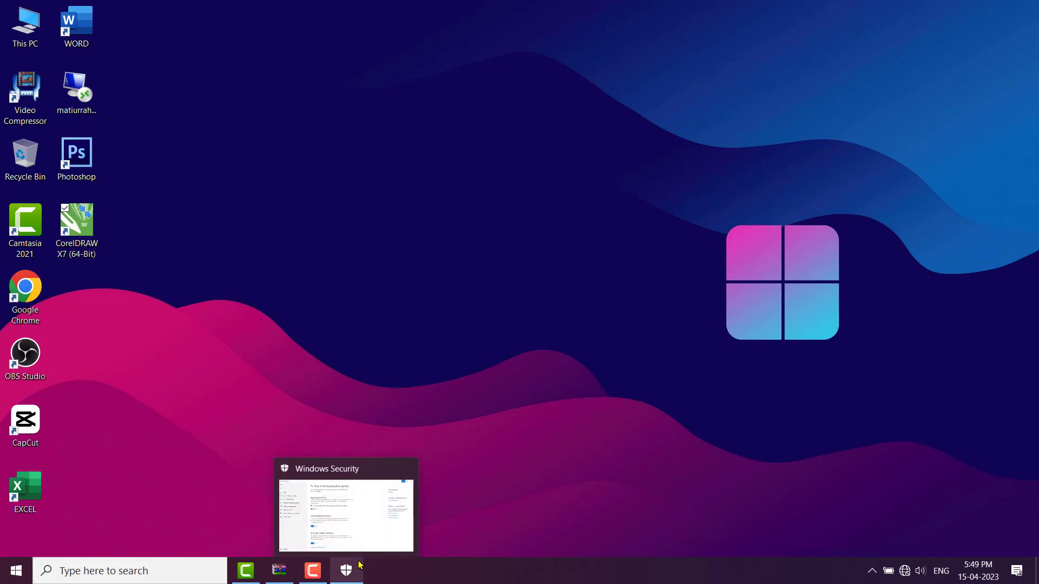
Open the advanced settings of Windows Defender Firewall and move their window clear of the desktop icons.
left_click(121, 575)
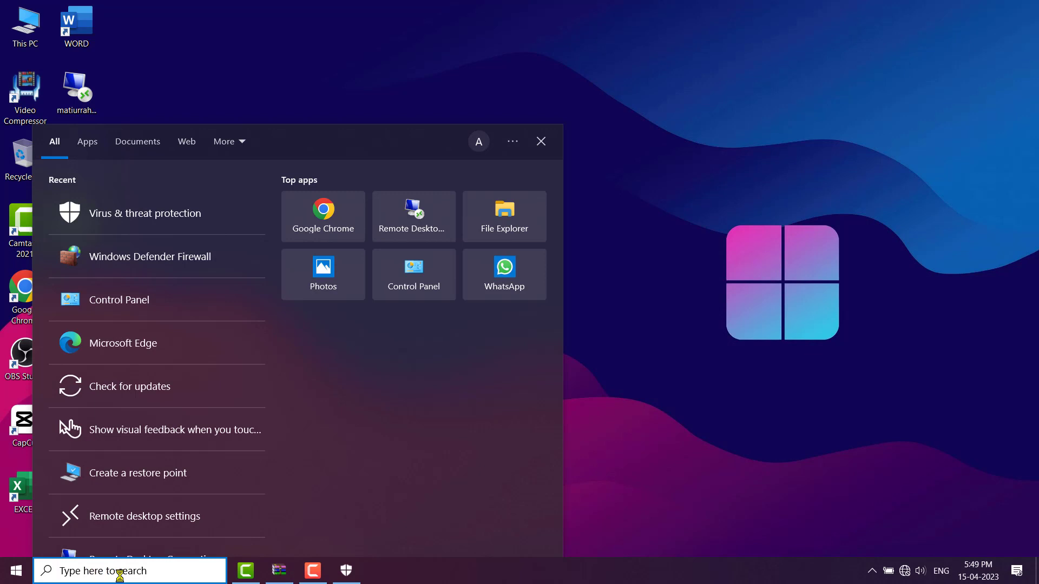
type("FIRE")
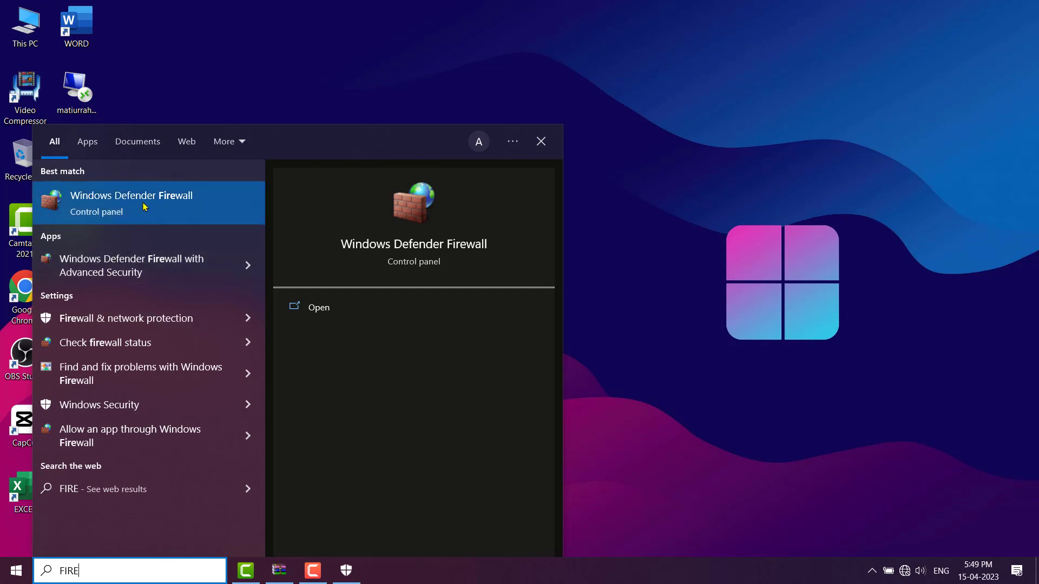
left_click(193, 211)
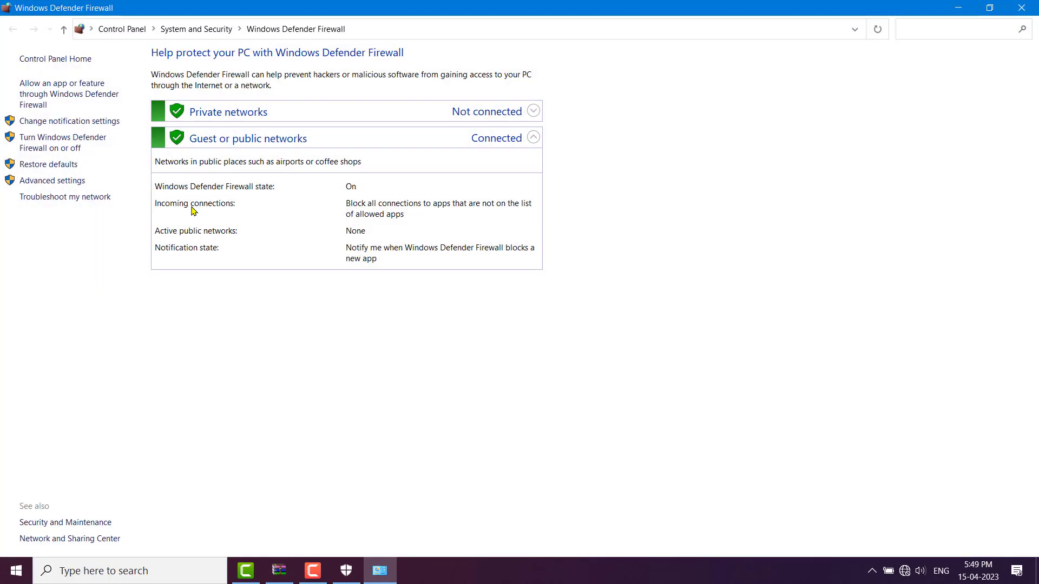
left_click(49, 184)
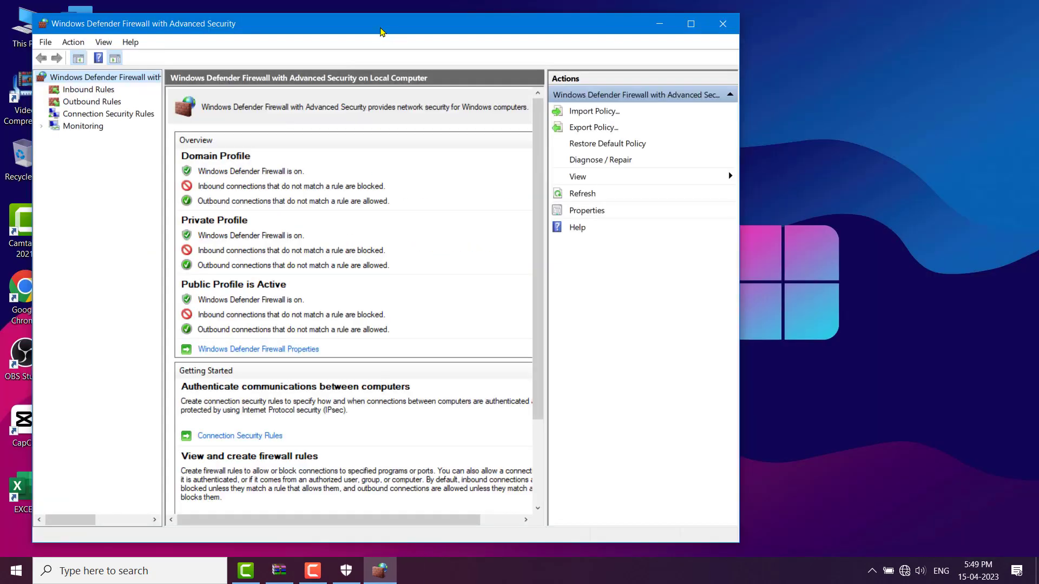
left_click_drag(384, 28, 587, 15)
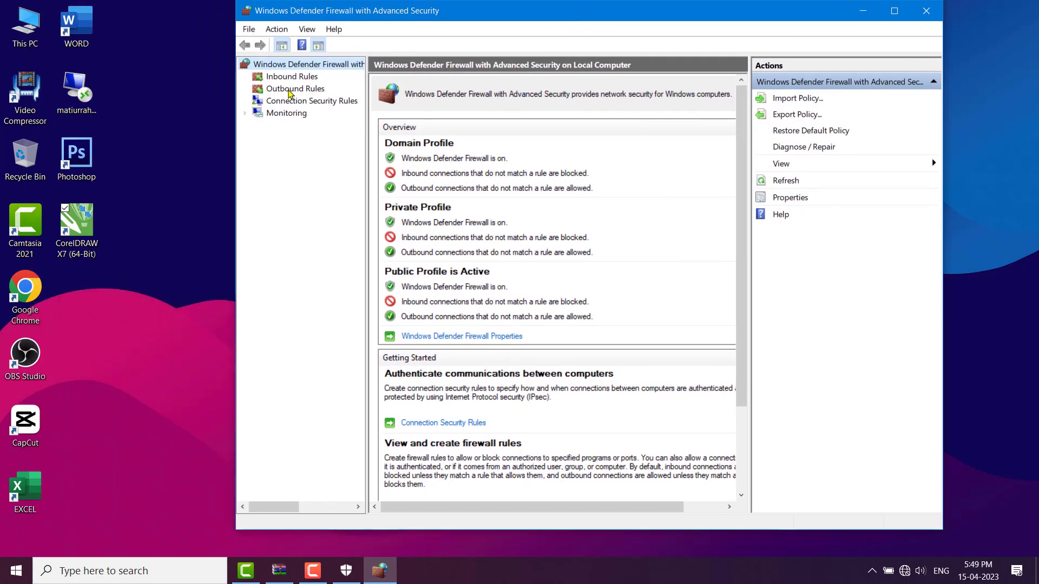
Delete the existing "CorelDRAW X7 (64-Bit)" and "coreldraw" rules from the firewall's inbound rules.
left_click(307, 80)
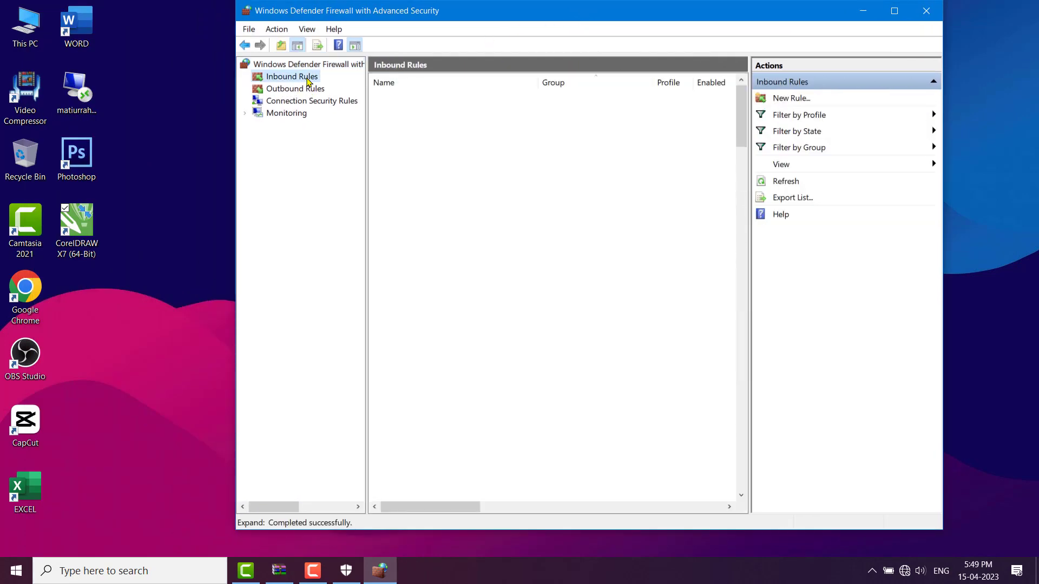
left_click(424, 149)
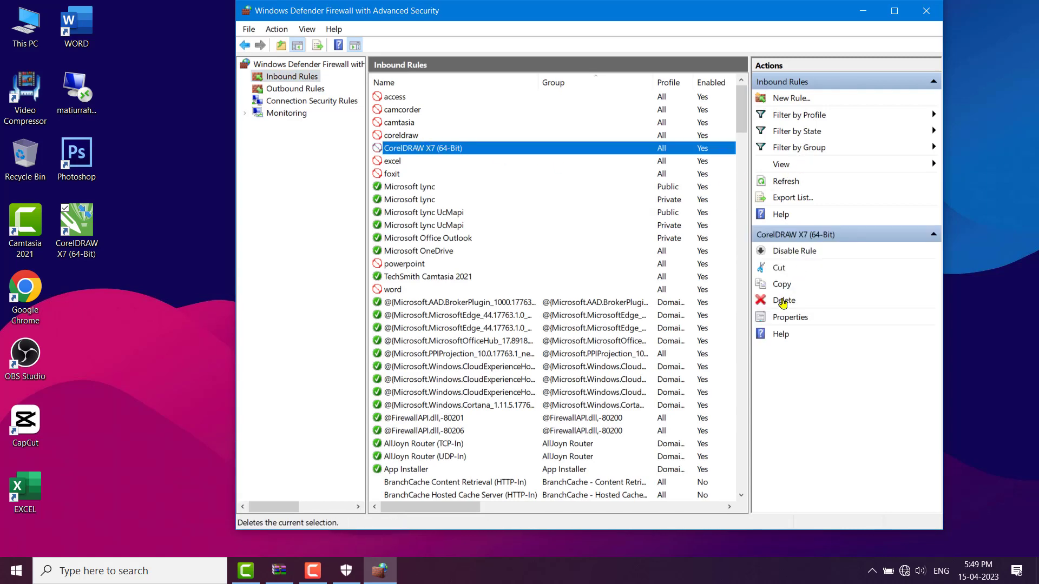
left_click(783, 301)
left_click(540, 378)
left_click(417, 134)
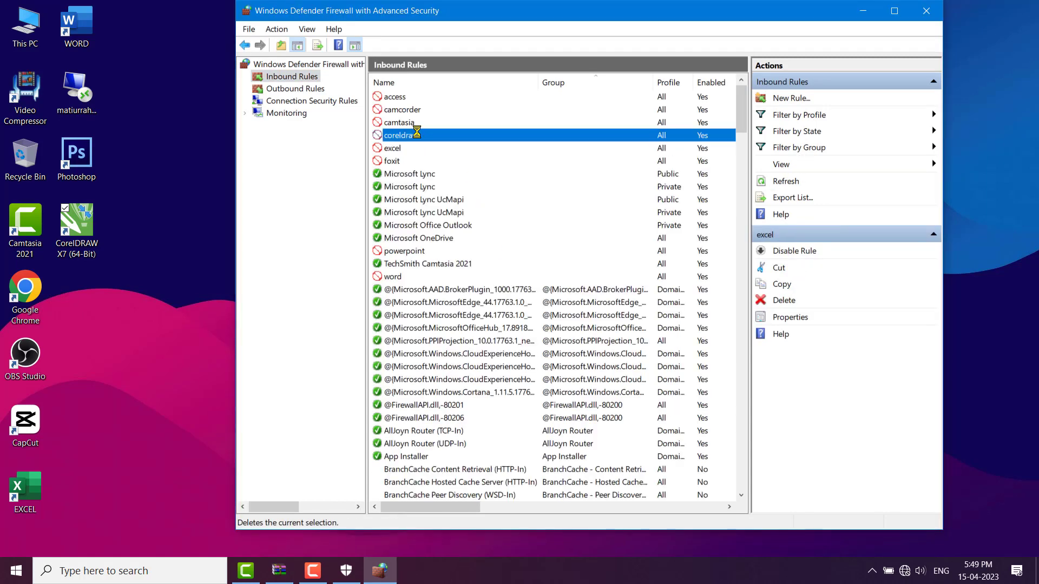
left_click(782, 300)
left_click(538, 378)
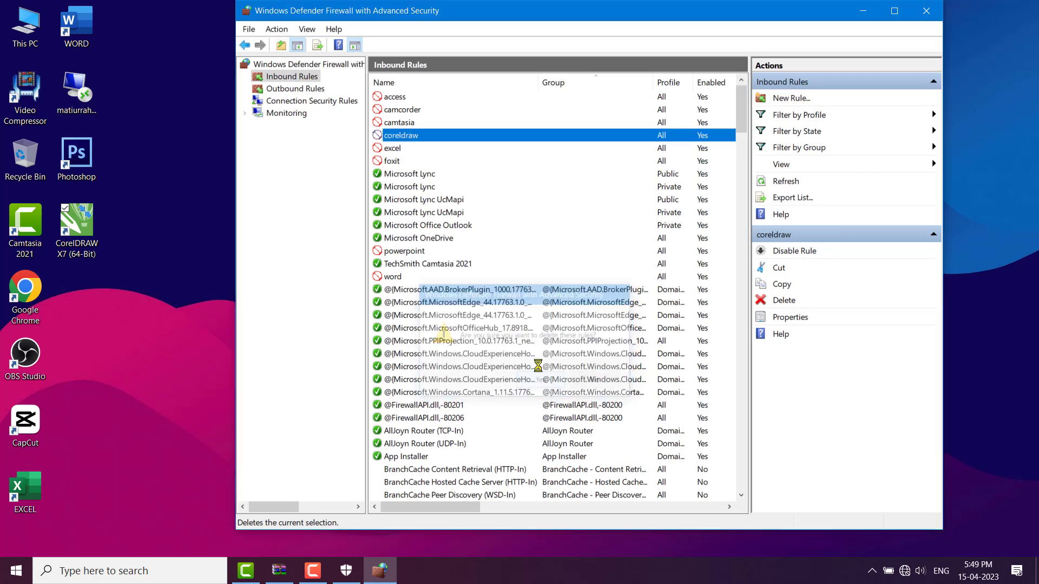
Delete the existing "coreldraw" rule from the firewall's outbound rules.
left_click(309, 89)
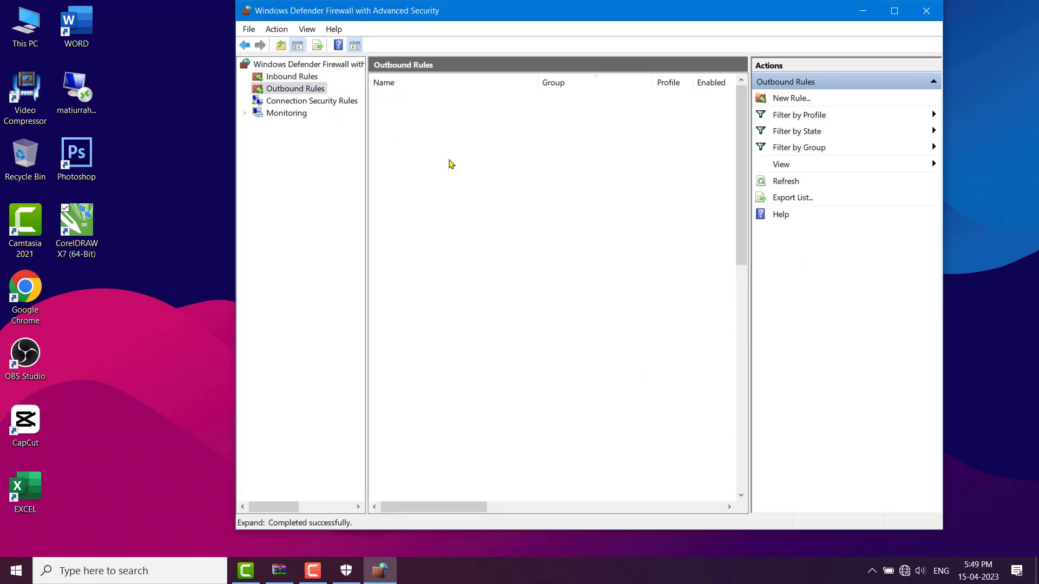
left_click(413, 135)
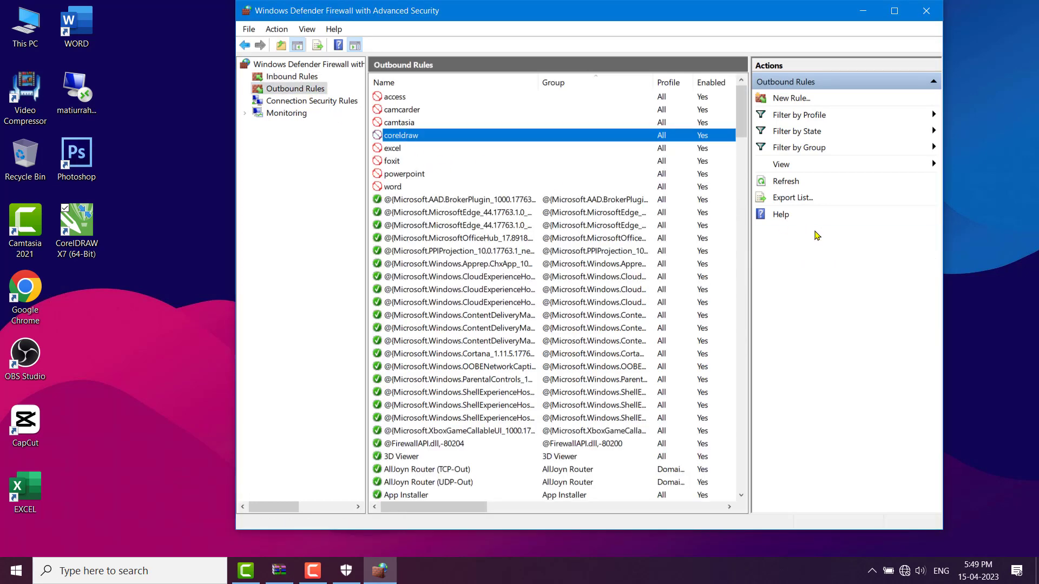
left_click(784, 300)
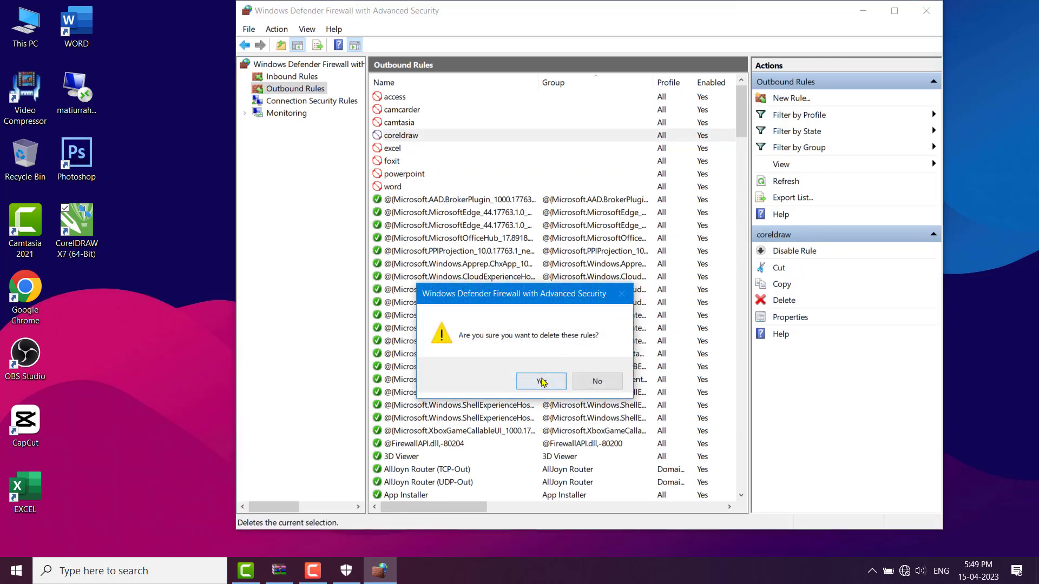
left_click(541, 382)
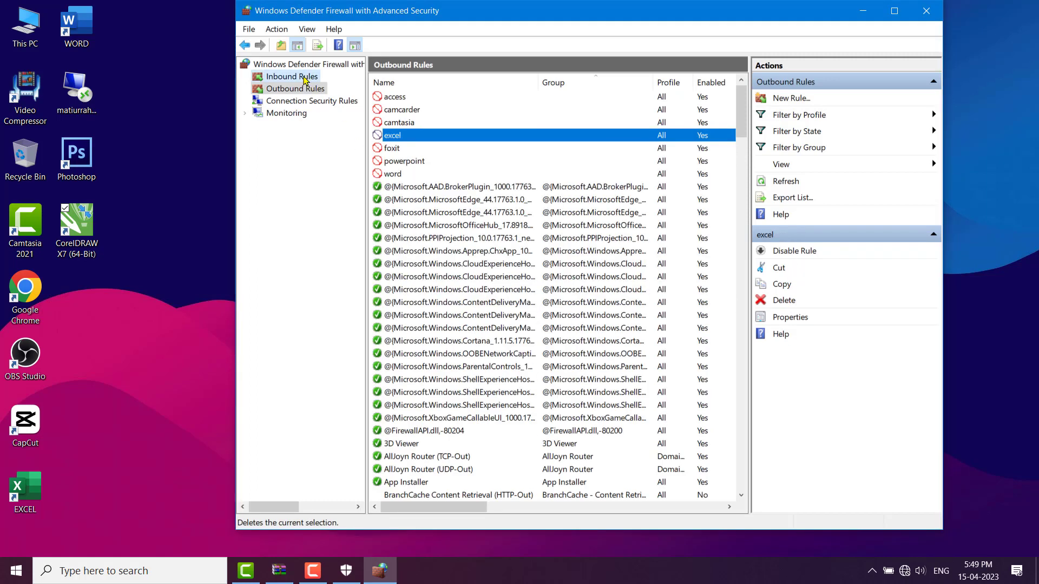
Start a new inbound firewall rule of the Program type.
left_click(303, 77)
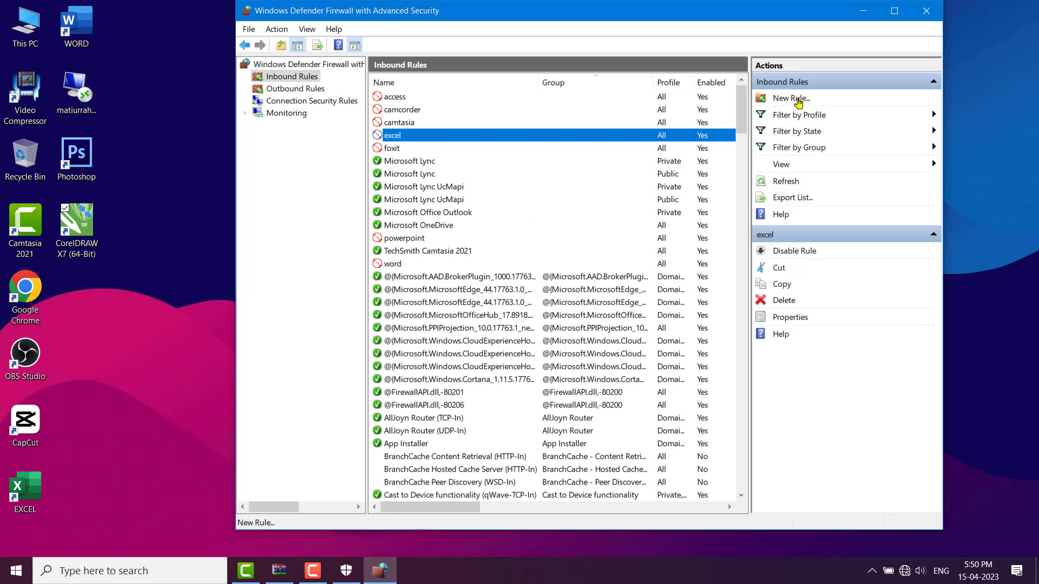
left_click(795, 99)
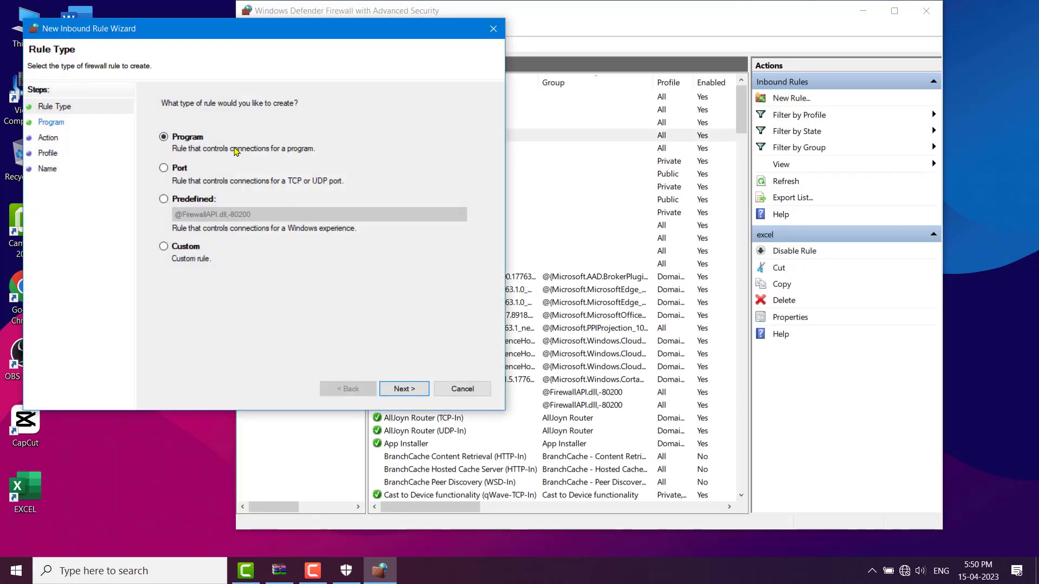
left_click(400, 389)
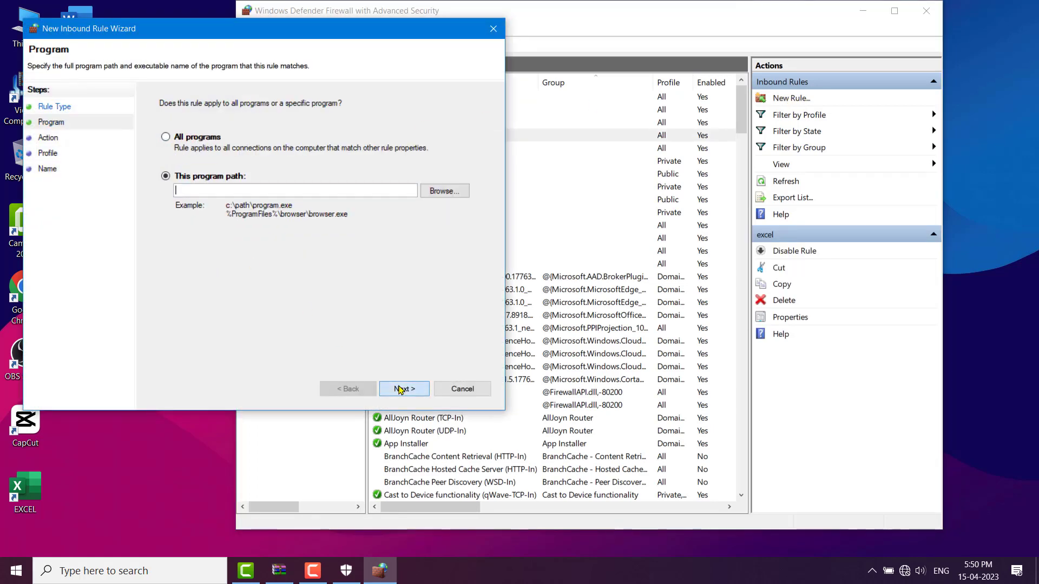
Set the inbound rule's program path to CorelDRW.exe in the Corel\CorelDRAW Graphics Suite X7\Programs64 folder under Program Files.
left_click(443, 191)
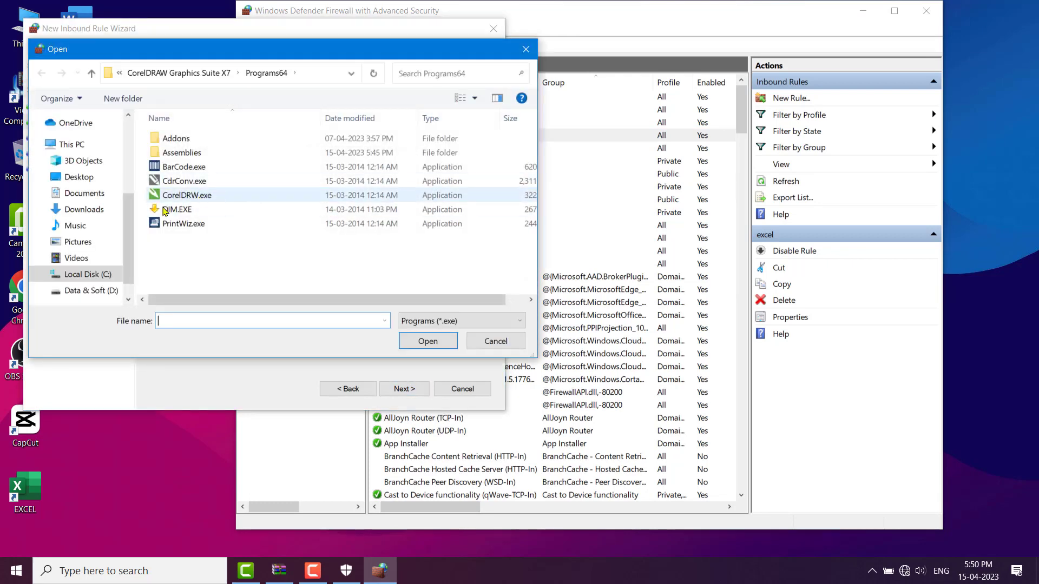
left_click(95, 275)
double_click(196, 171)
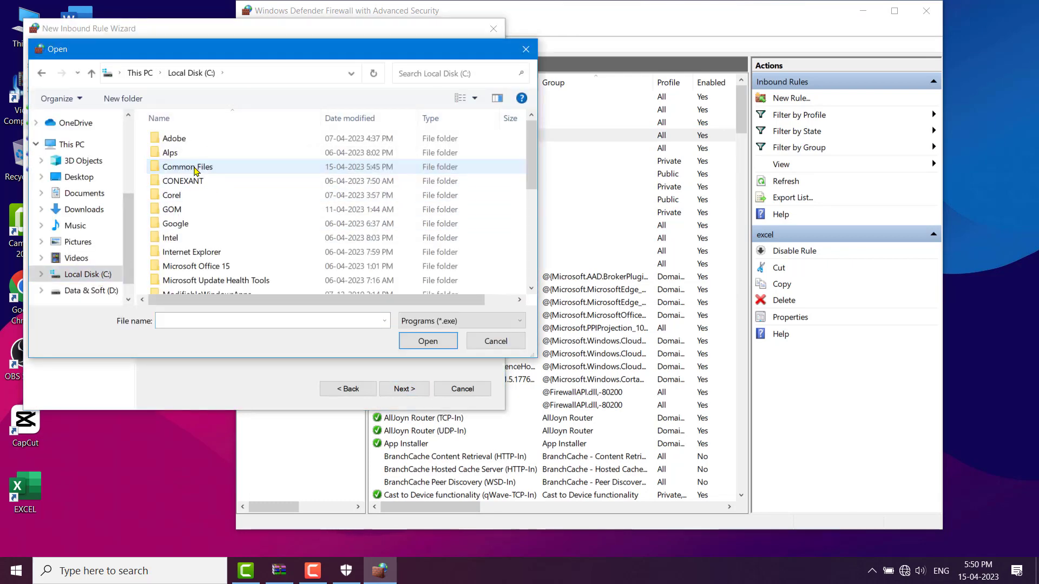
double_click(178, 195)
left_click(243, 142)
double_click(243, 142)
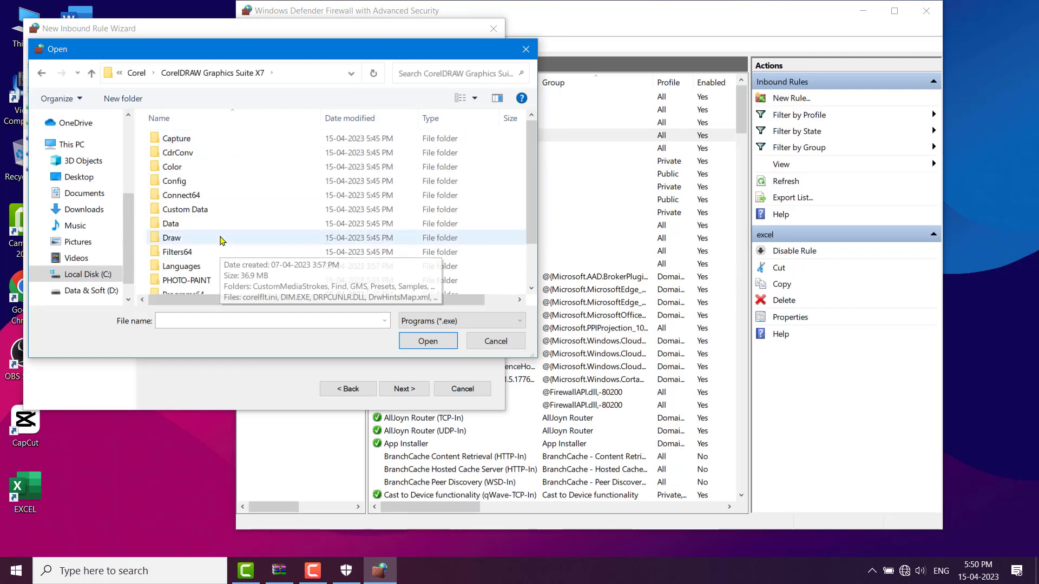
scroll(220, 239, "down", 1)
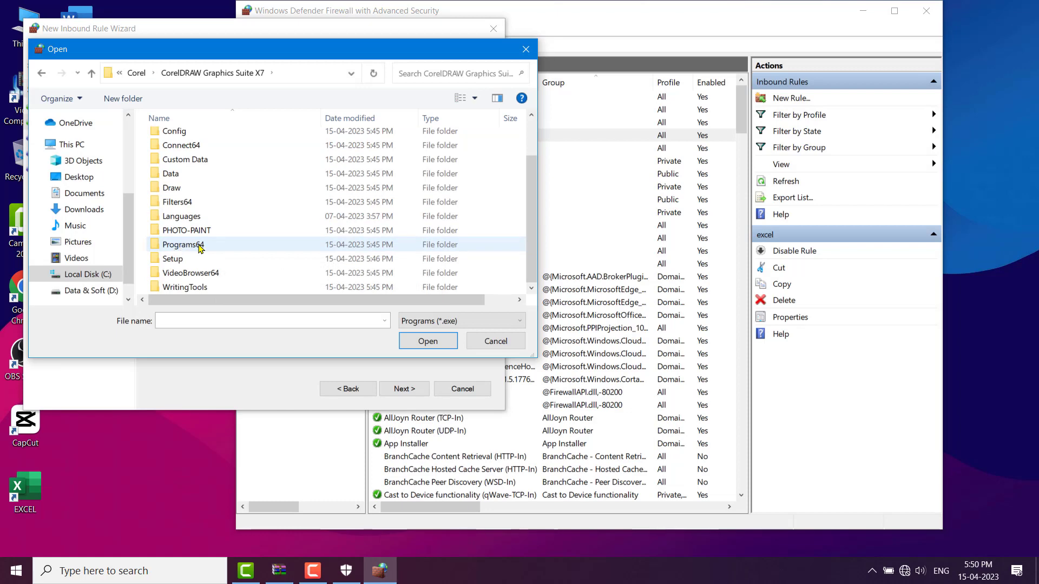
double_click(180, 246)
left_click(203, 196)
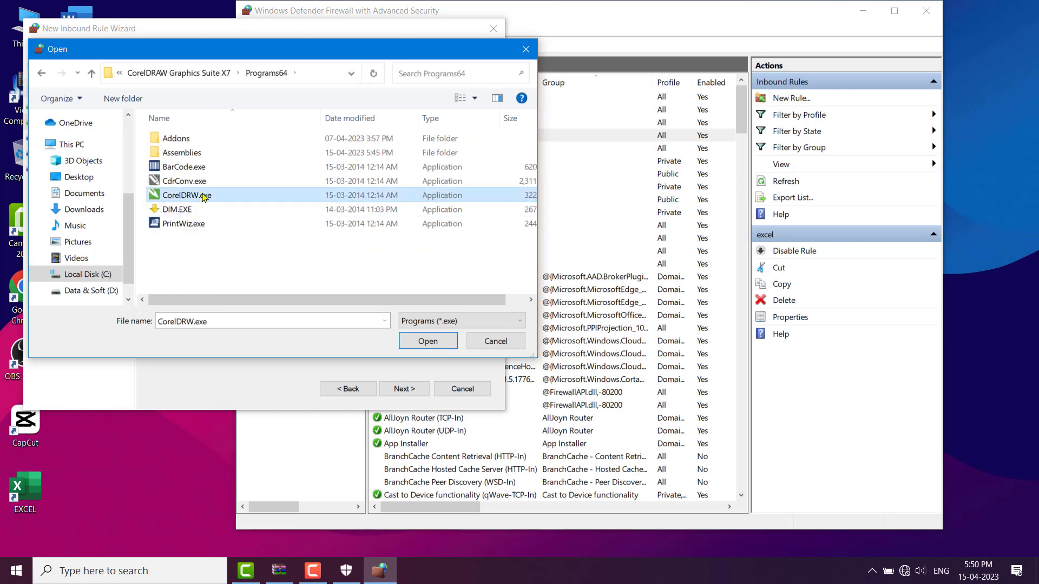
left_click(428, 341)
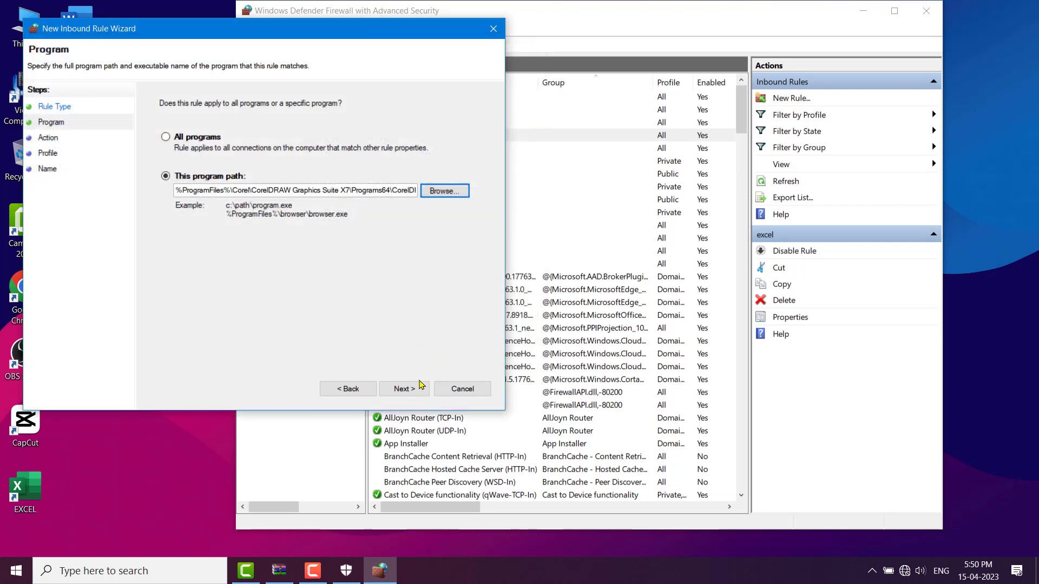
Make the inbound rule block the connection for the Domain, Private and Public profiles, and save it as "coreldraw".
left_click(405, 389)
left_click(223, 234)
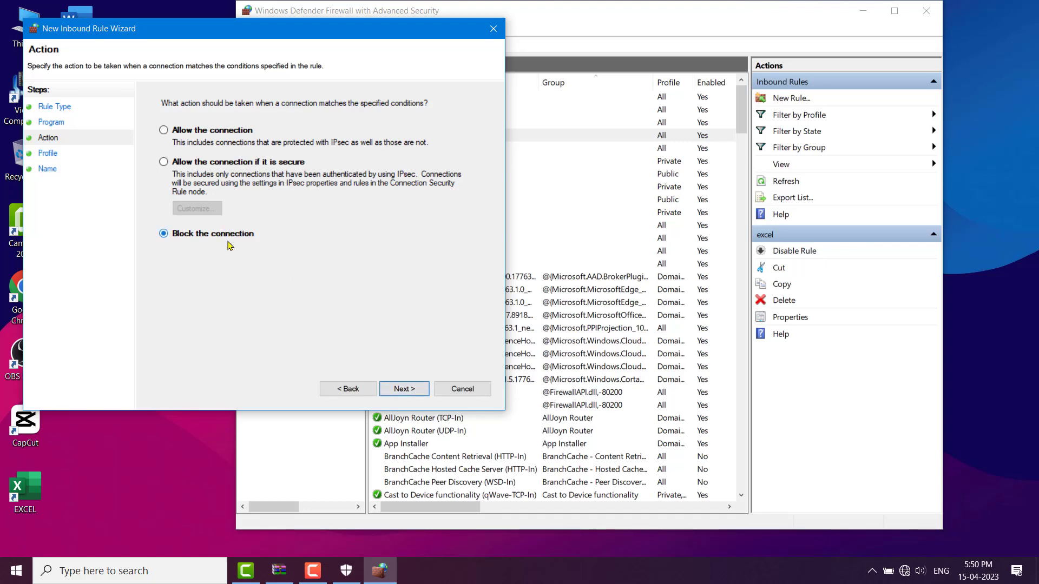
left_click(400, 389)
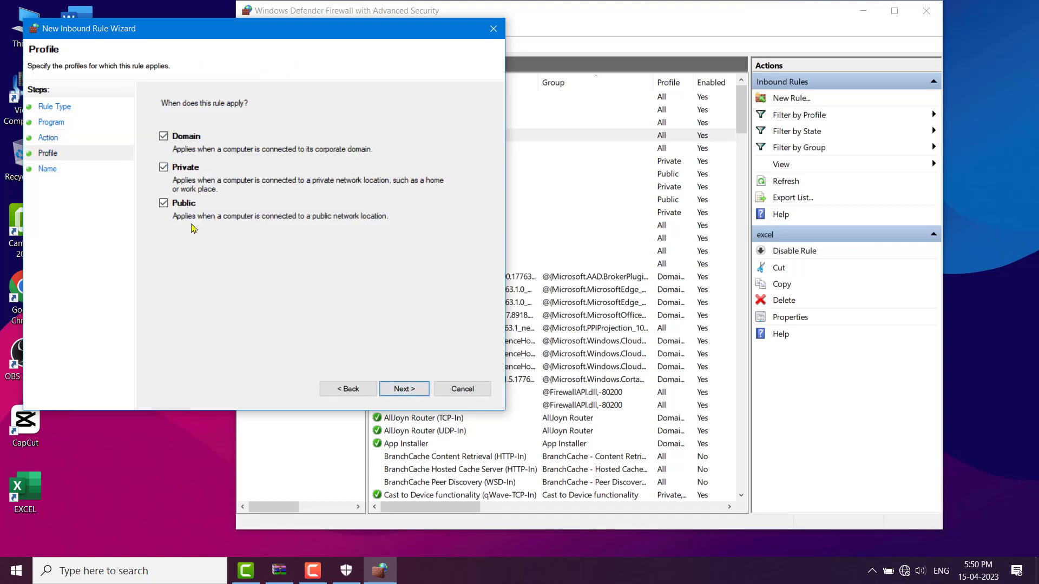
left_click(407, 390)
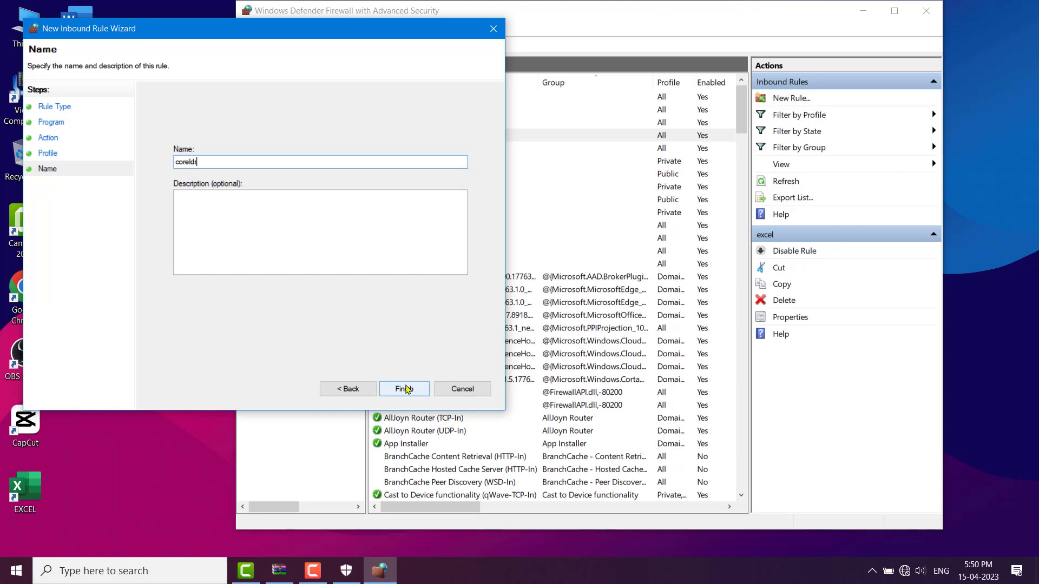
left_click(403, 389)
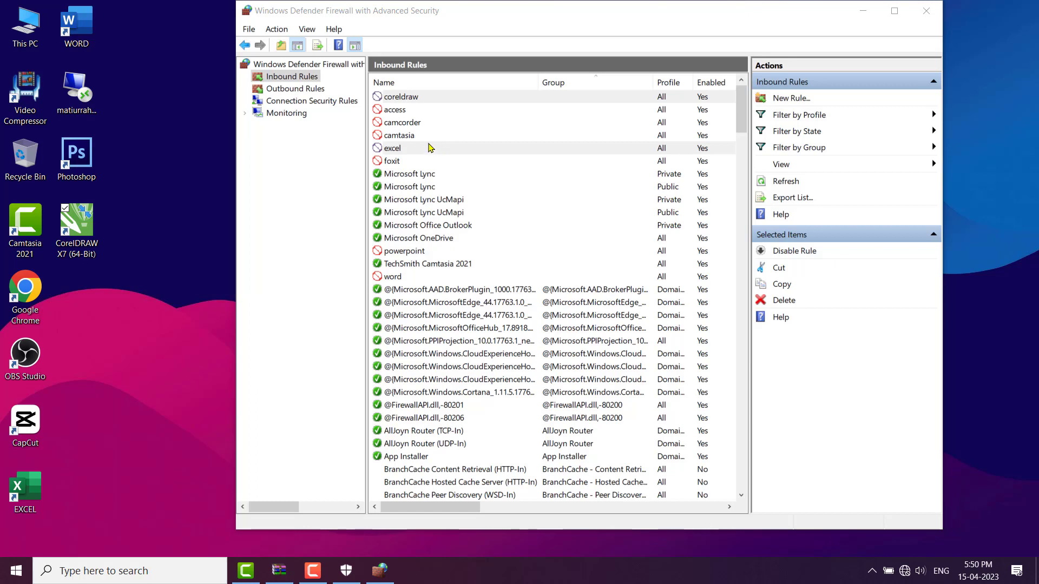
Start a new outbound firewall rule of the Program type and set its program path to CorelDRW.exe in Programs64.
left_click(307, 89)
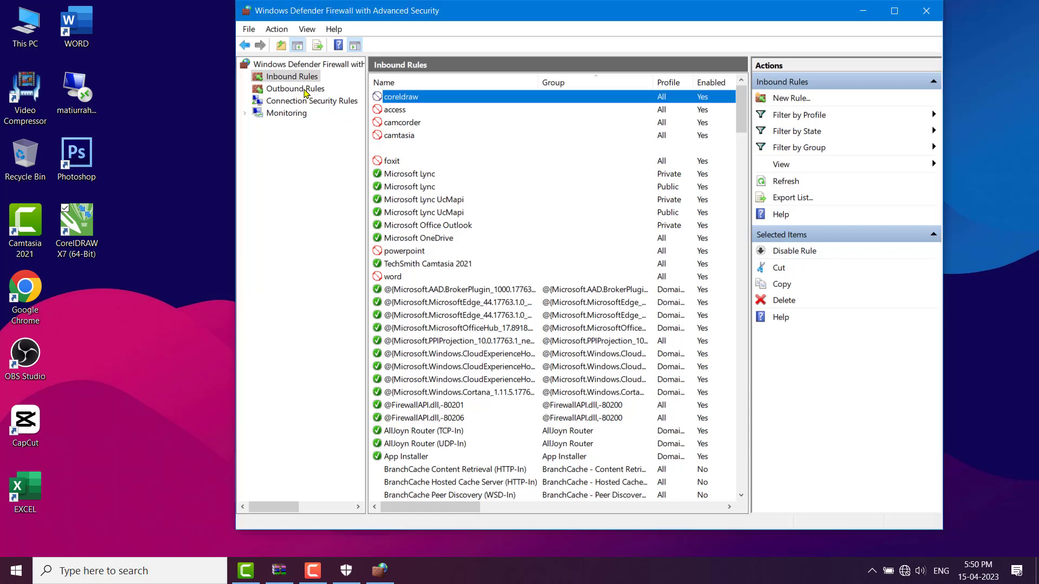
left_click(789, 99)
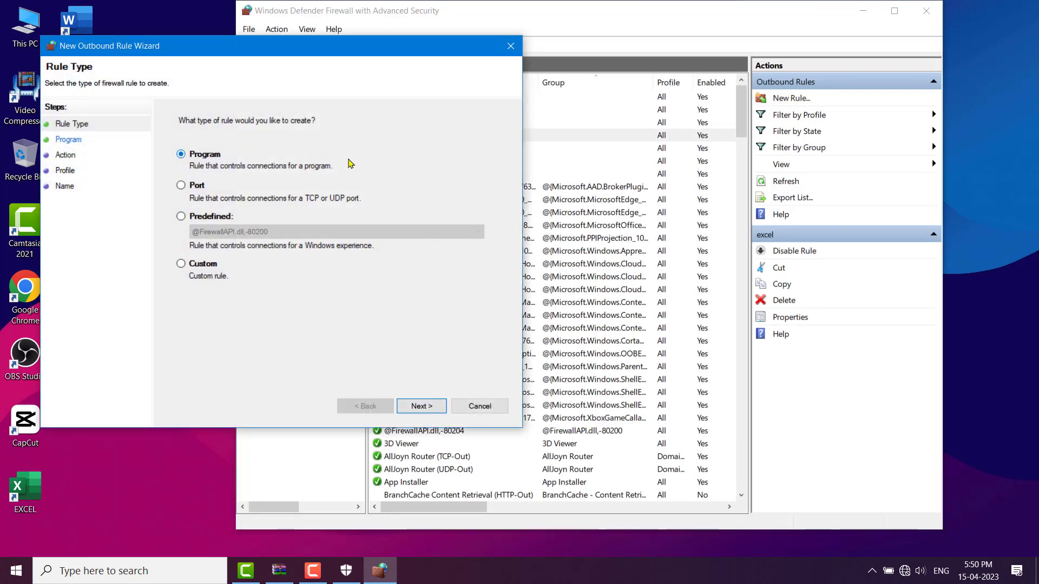
left_click(422, 406)
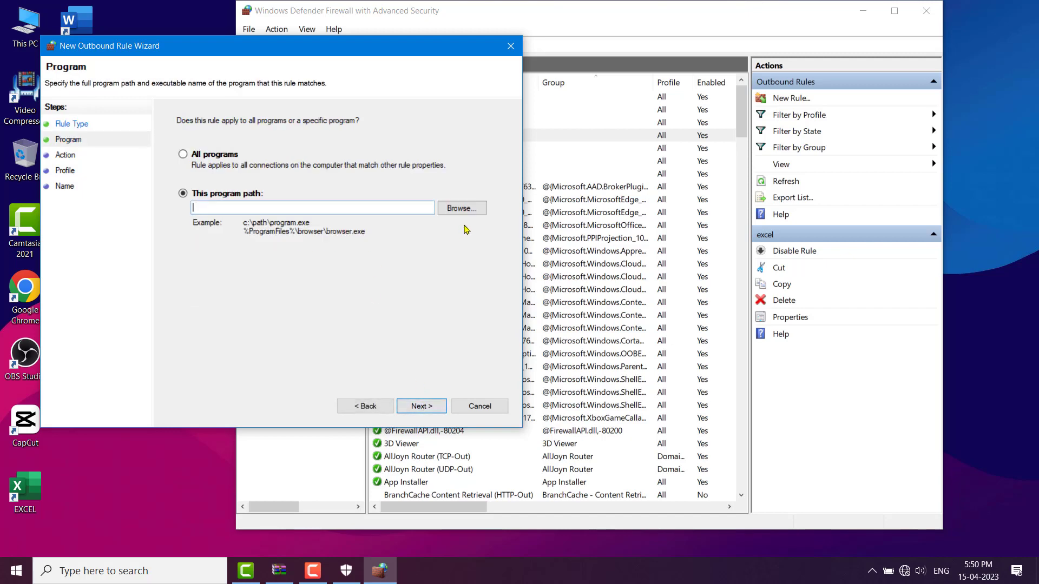
left_click(462, 208)
left_click(219, 214)
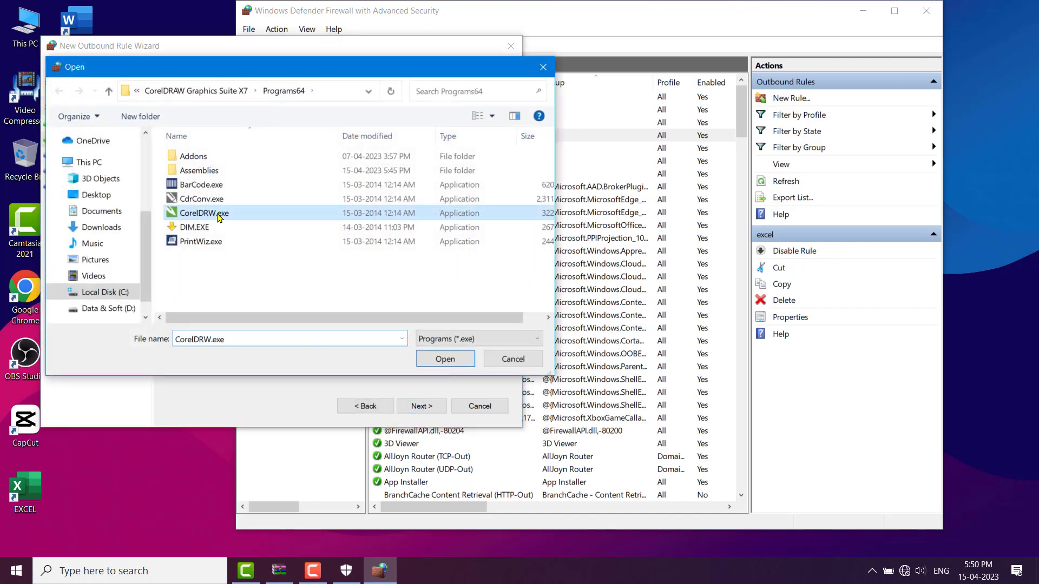
left_click(458, 366)
left_click(422, 406)
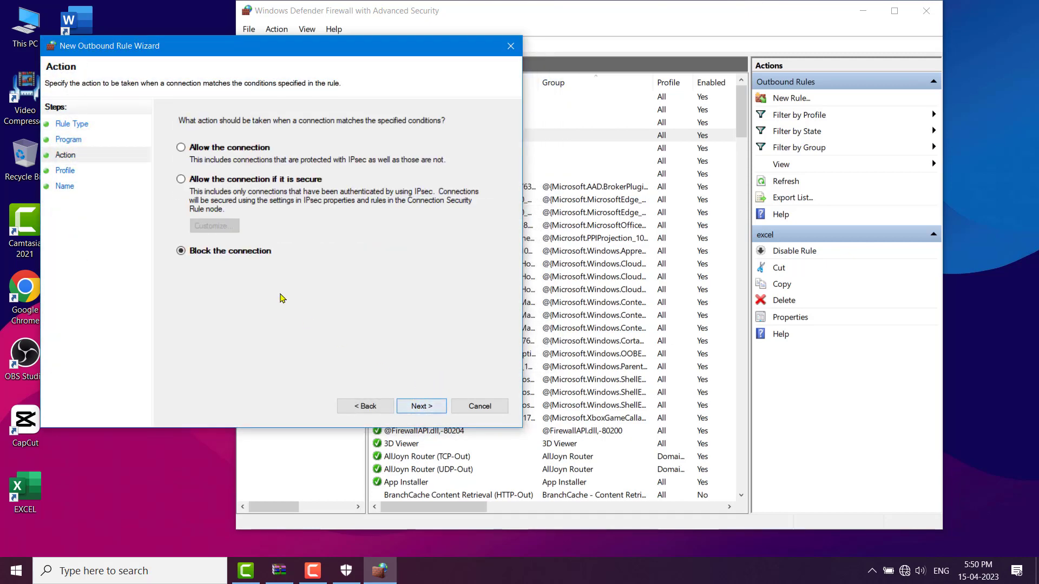
Block the connection for all profiles in the outbound rule, save it as "coreldraw" and close the firewall window.
left_click(427, 408)
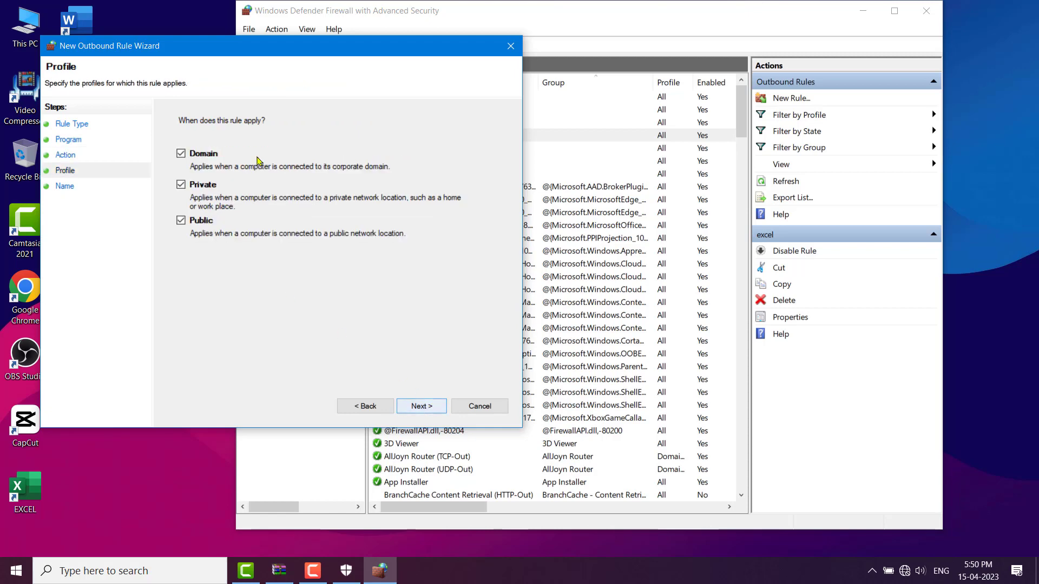
left_click(425, 406)
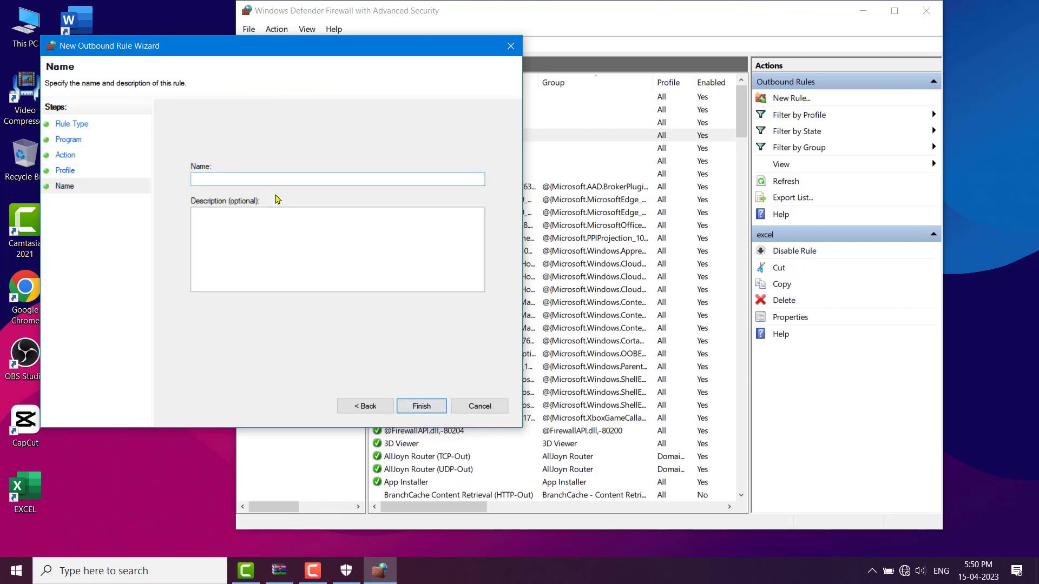
type("coreldraw")
left_click(422, 406)
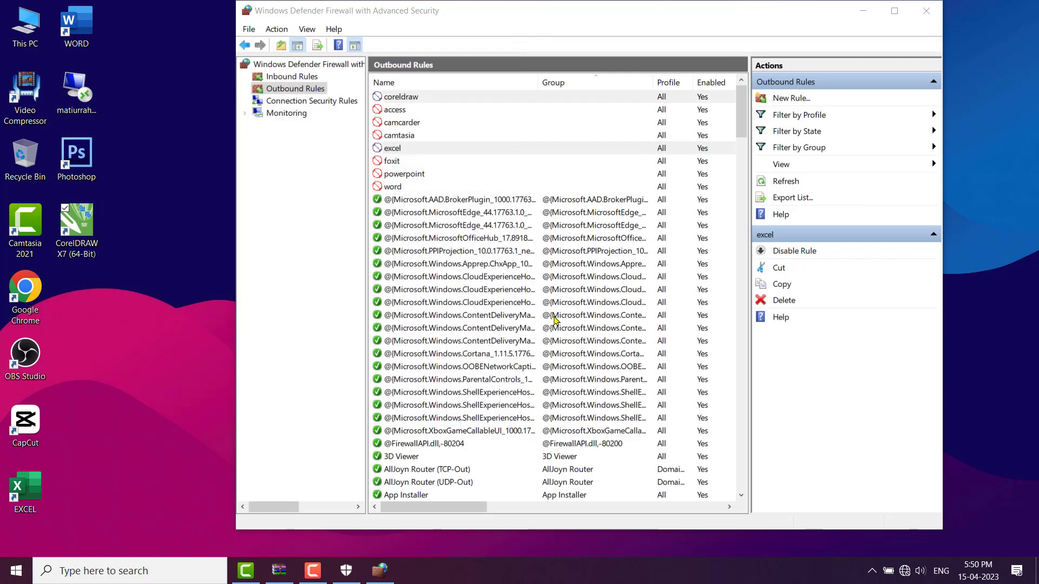
left_click(927, 12)
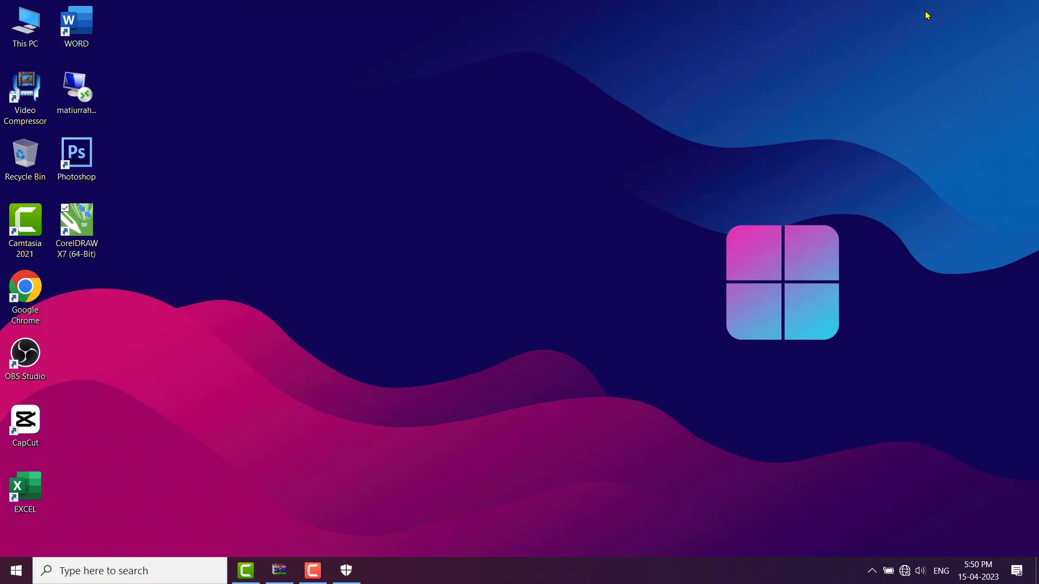
right_click(322, 121)
left_click(347, 162)
right_click(346, 164)
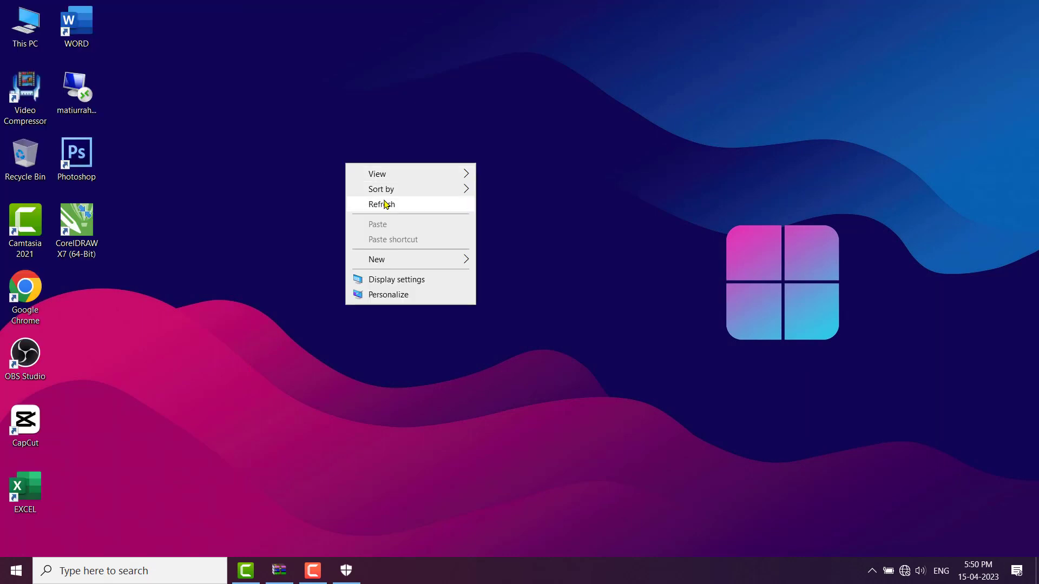
left_click(386, 204)
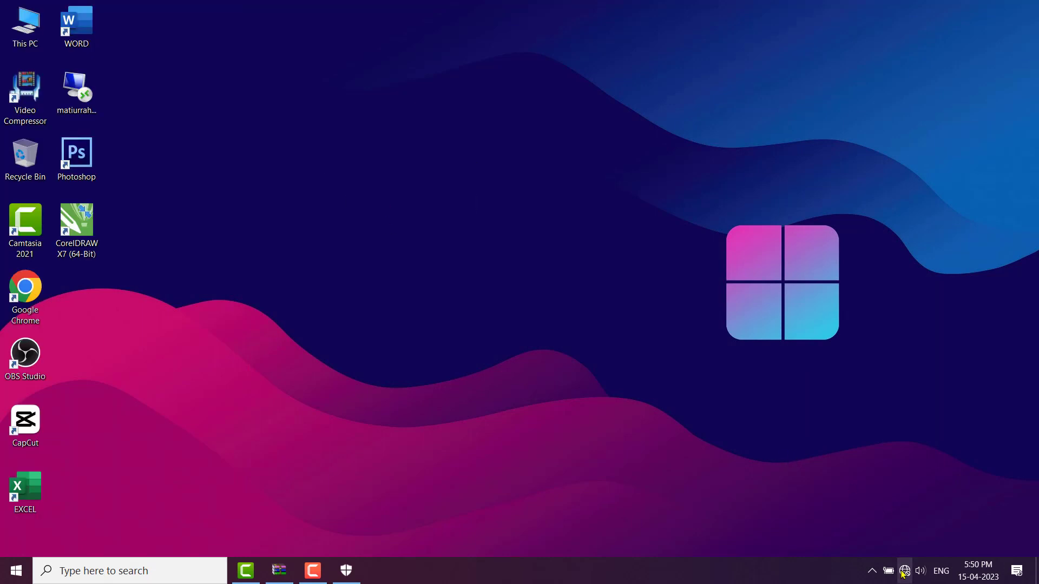
left_click(904, 571)
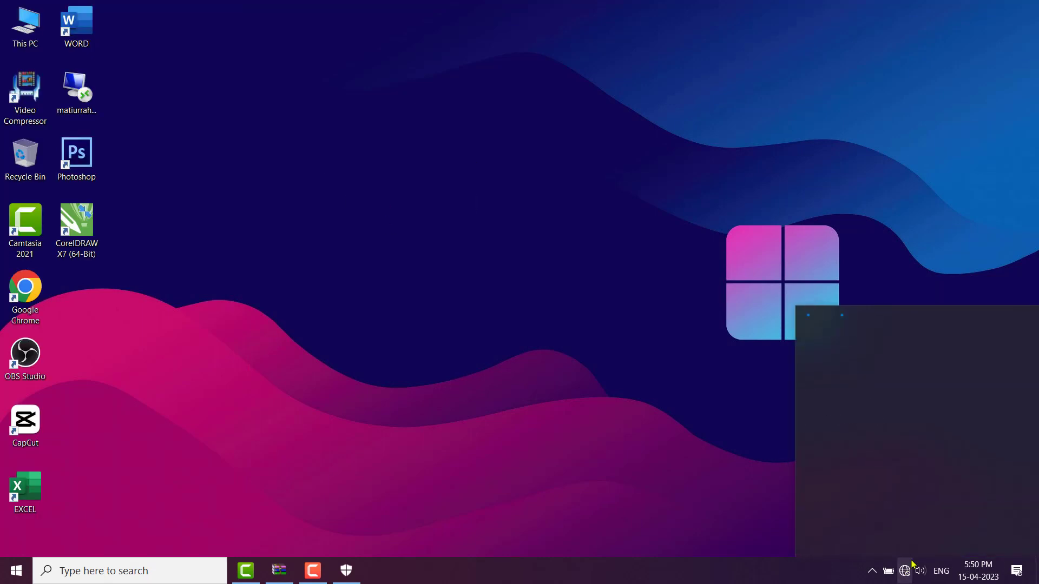
left_click(541, 357)
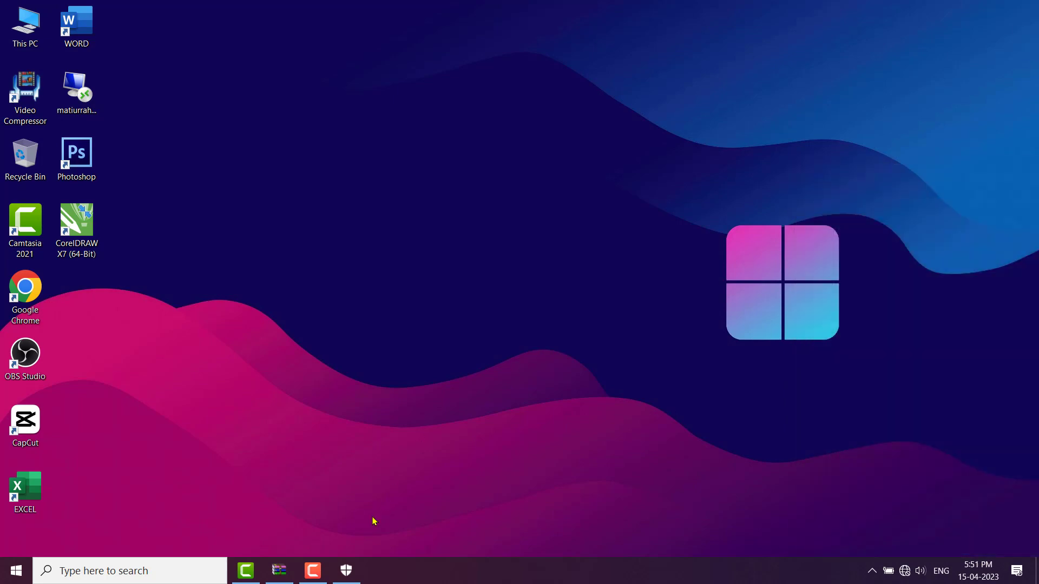
Switch to Windows Security, turn on real-time protection and close the window.
left_click(346, 570)
left_click(263, 227)
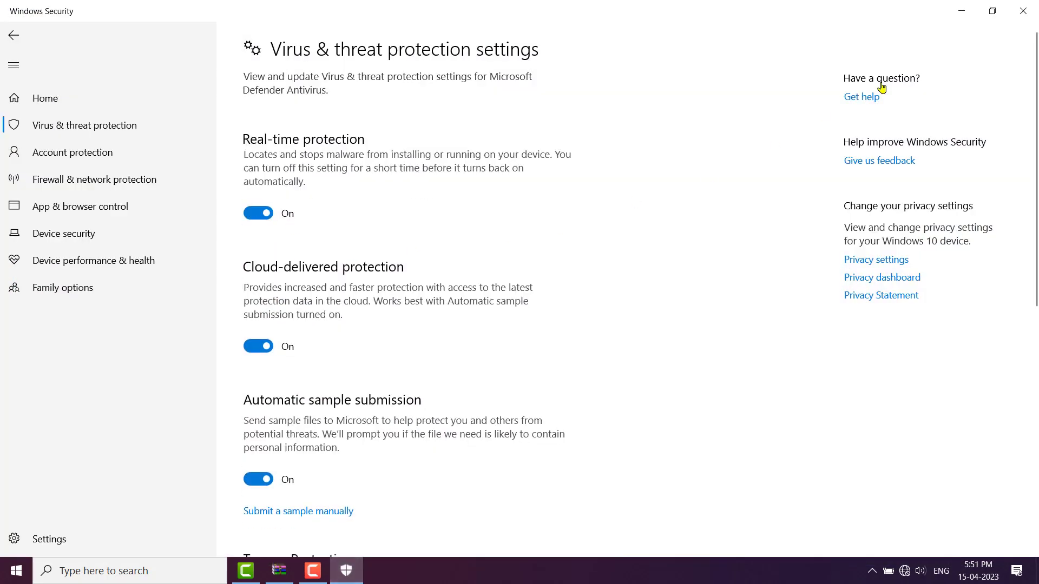
left_click(1010, 20)
right_click(331, 138)
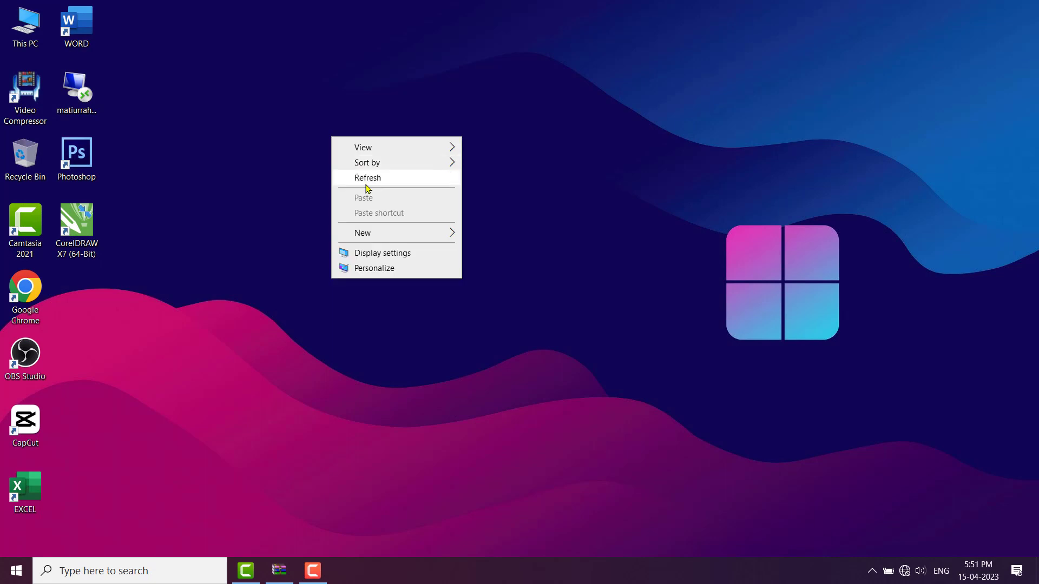
left_click(365, 180)
right_click(379, 125)
left_click(411, 164)
right_click(411, 163)
left_click(446, 203)
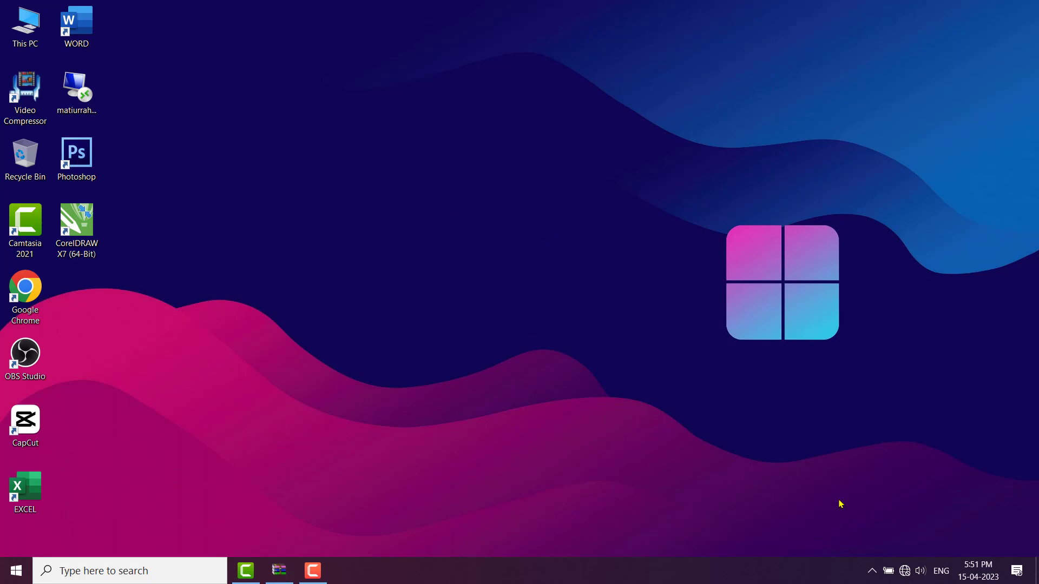
right_click(292, 113)
left_click(313, 147)
right_click(319, 145)
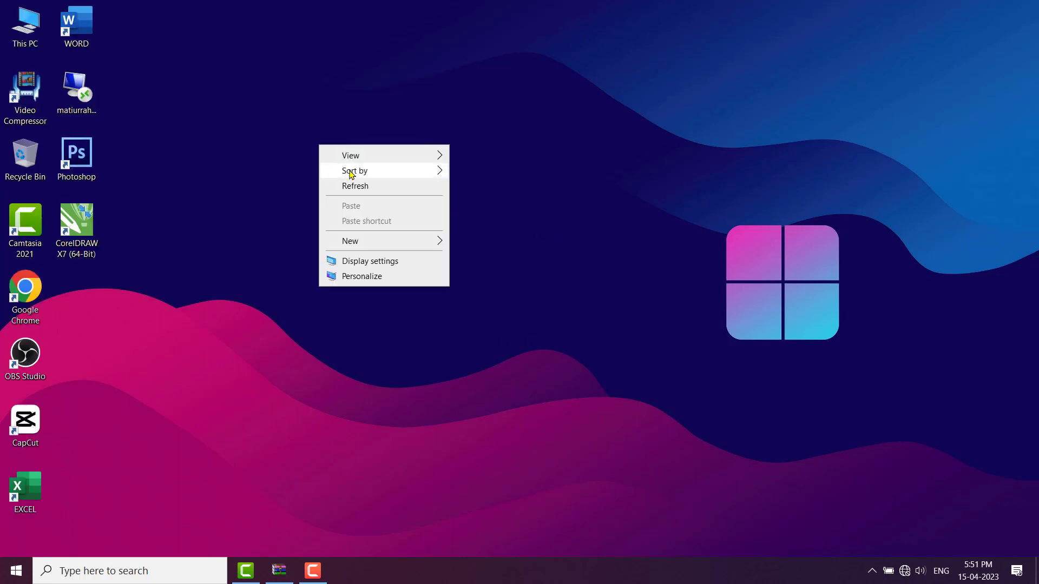
left_click(362, 185)
right_click(507, 214)
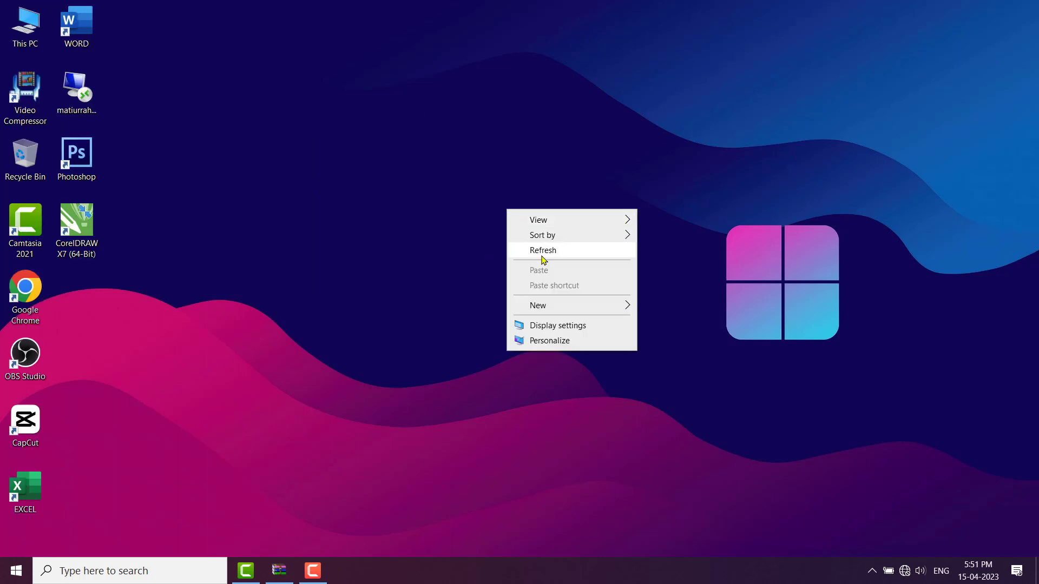
left_click(543, 250)
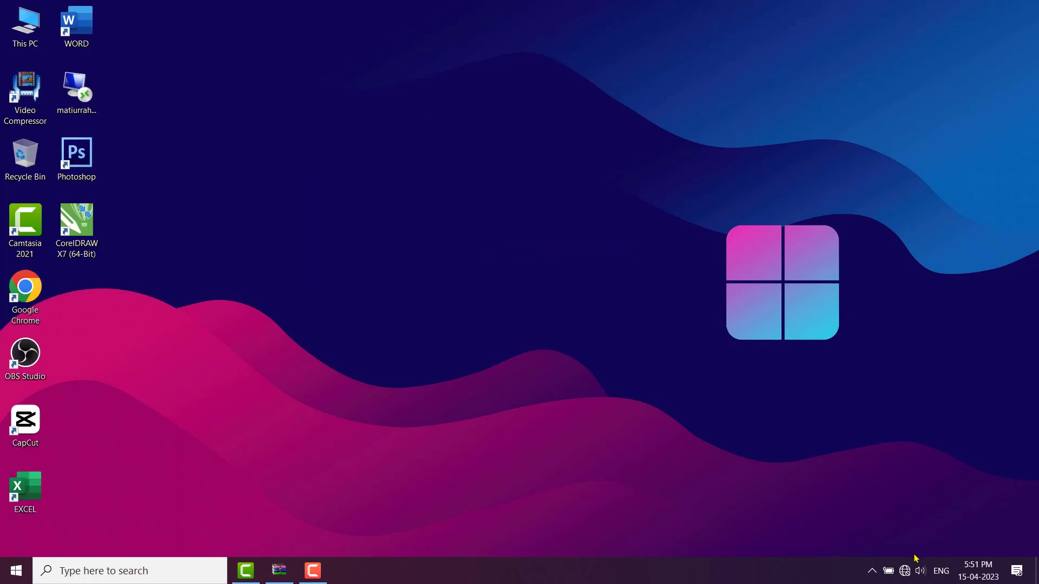
left_click(904, 571)
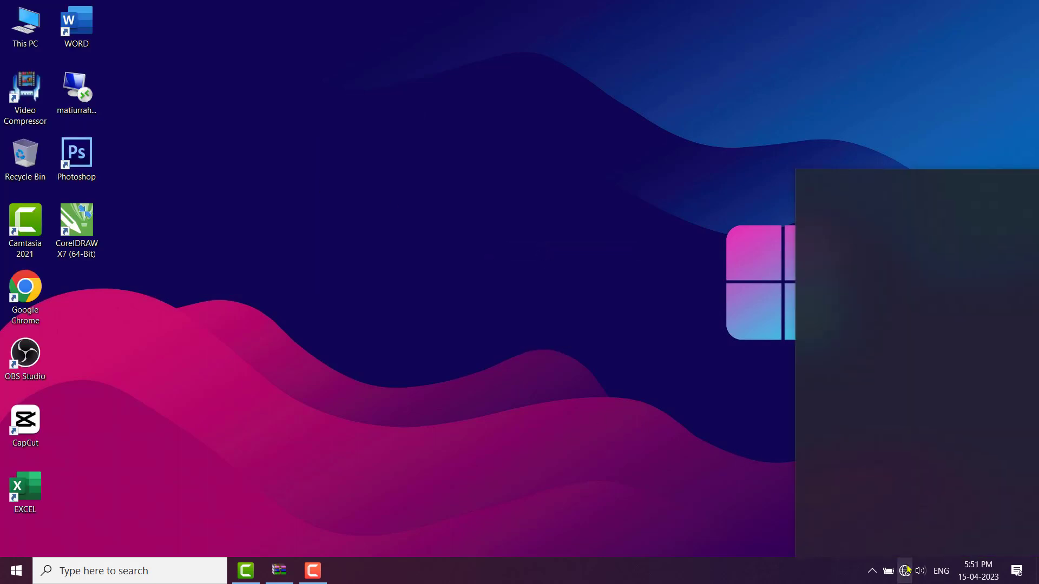
left_click(488, 291)
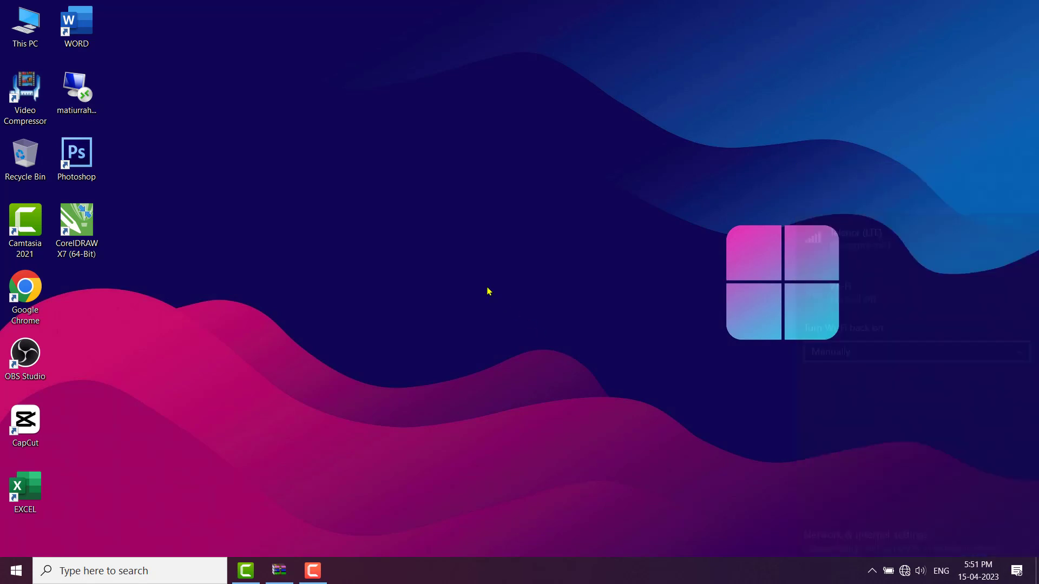
right_click(398, 185)
left_click(428, 223)
right_click(422, 209)
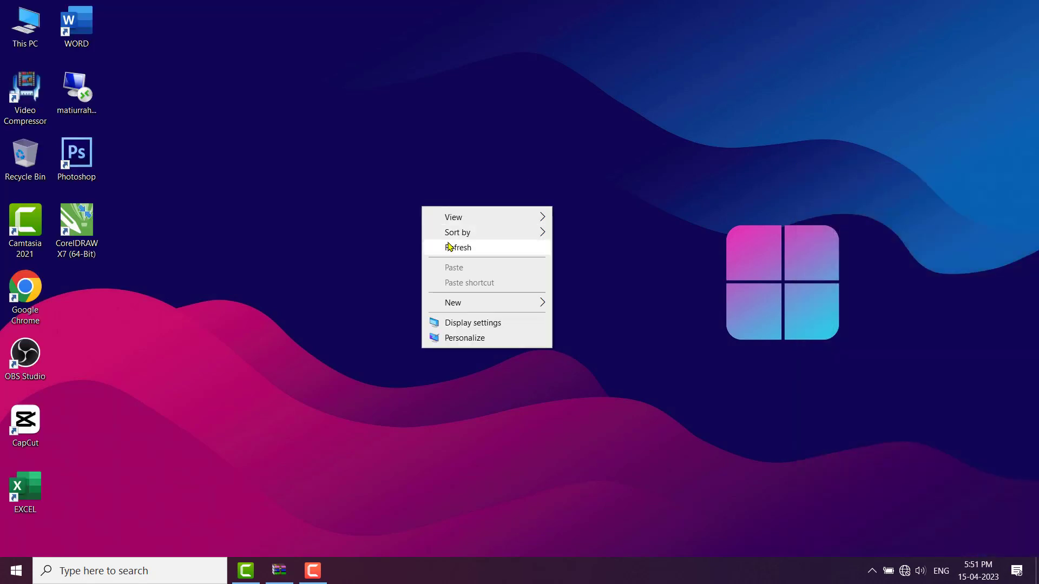
Switch to Google Chrome, go to google.com and search for "akhtar digital creator".
left_click(448, 246)
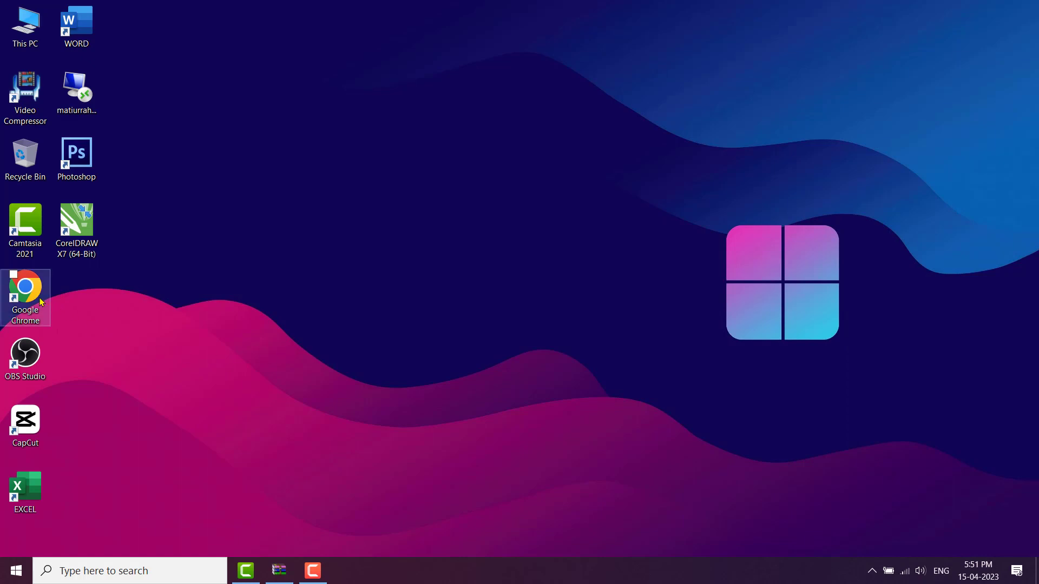
double_click(37, 295)
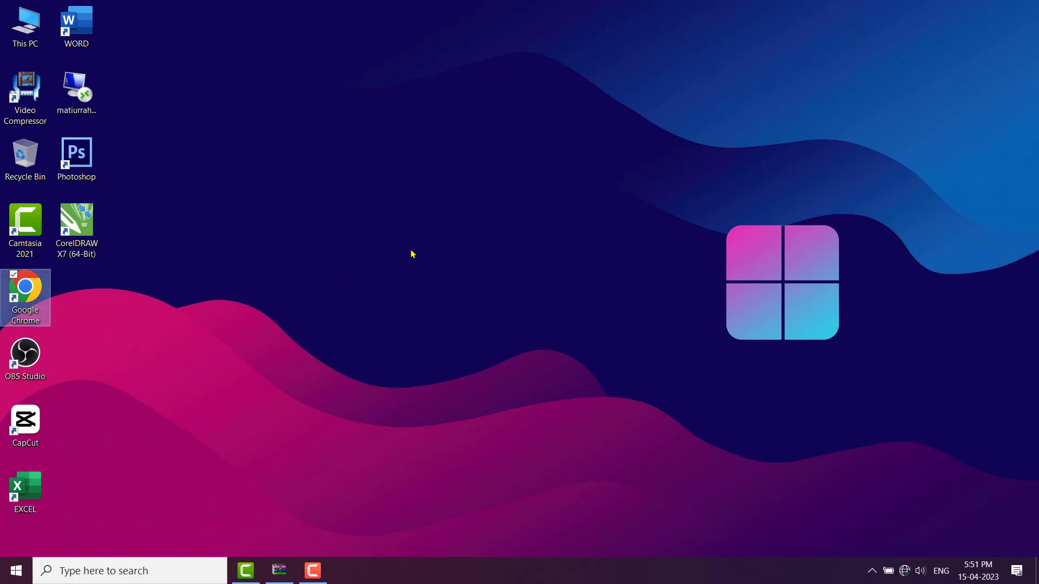
type("goo")
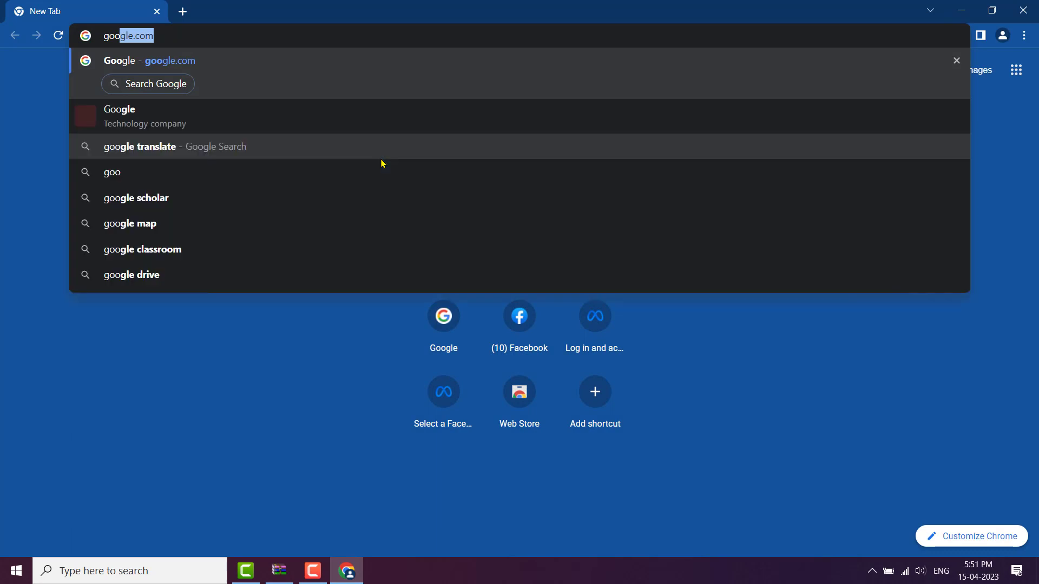
key("Return")
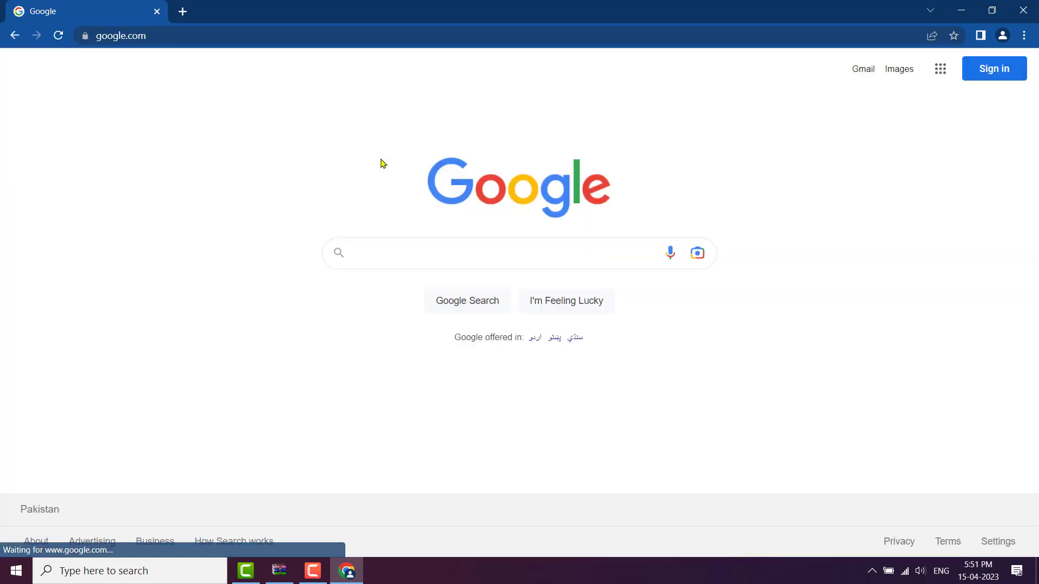
type("akhtar digita")
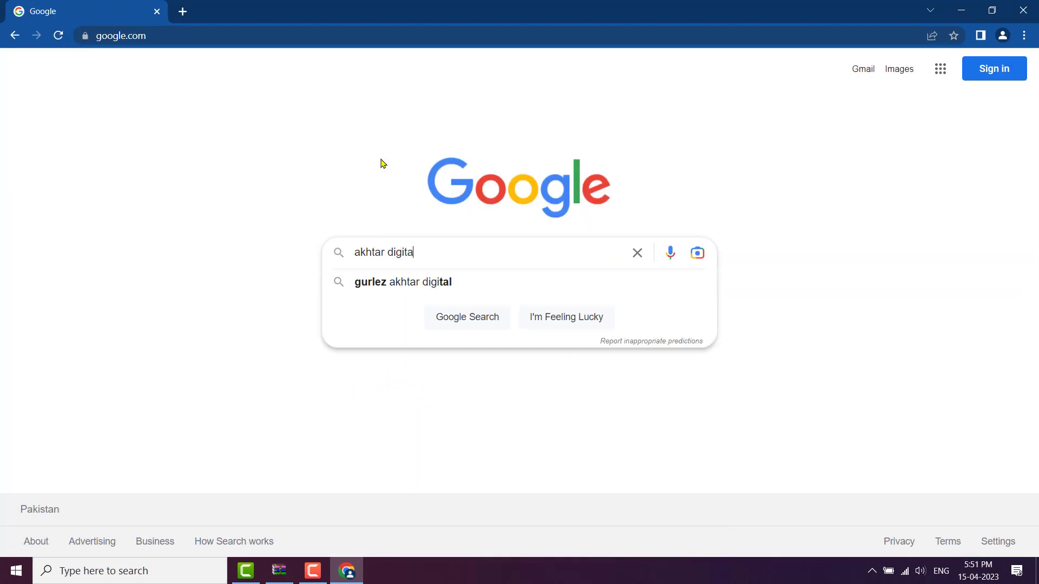
type("l creator")
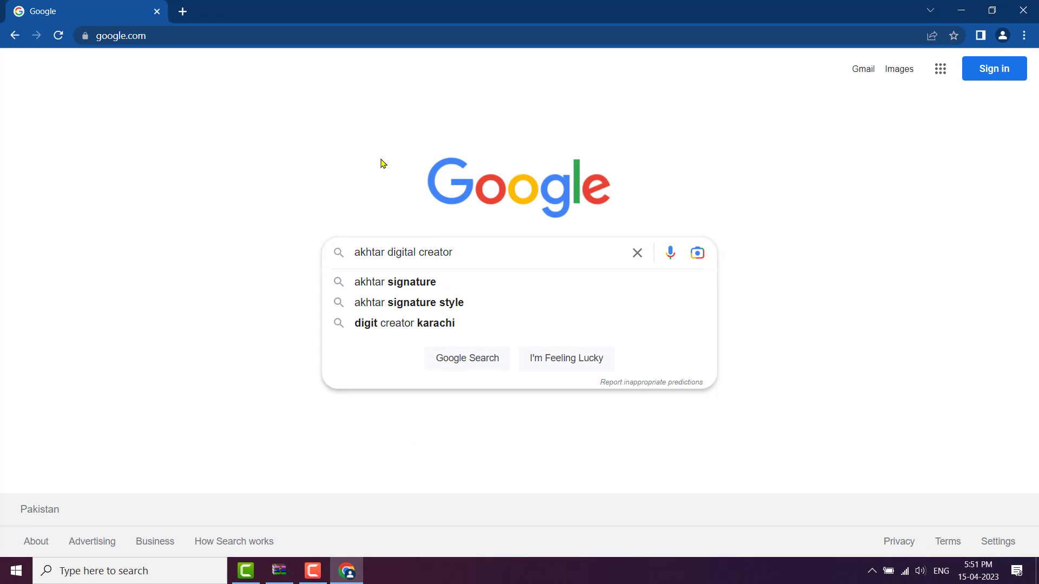
key("Return")
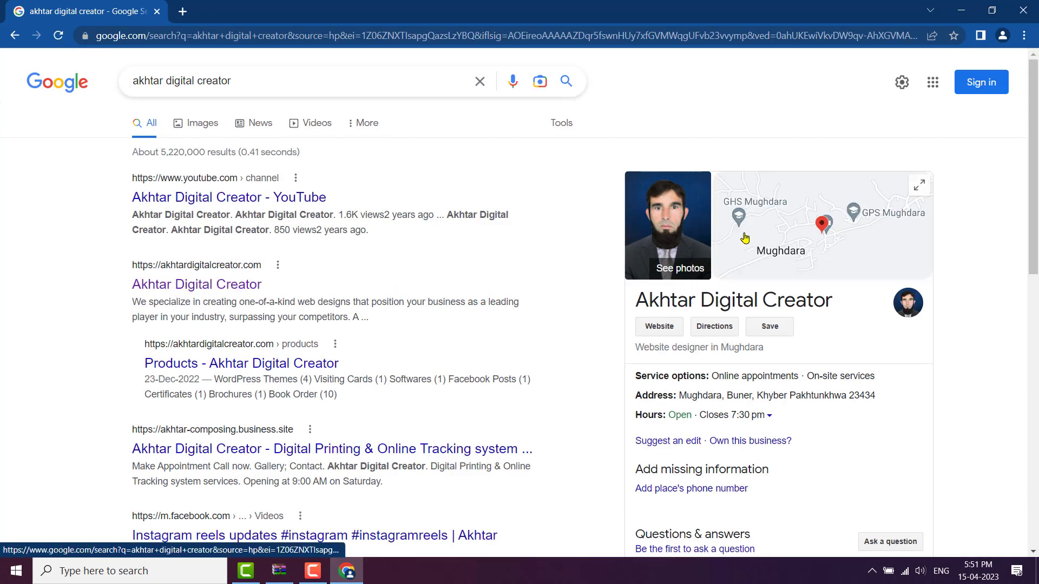
Open the Akhtar Digital Creator website and, from its blog, open the post "Download CorelDraw X7 Crack Full Version Free".
left_click(659, 332)
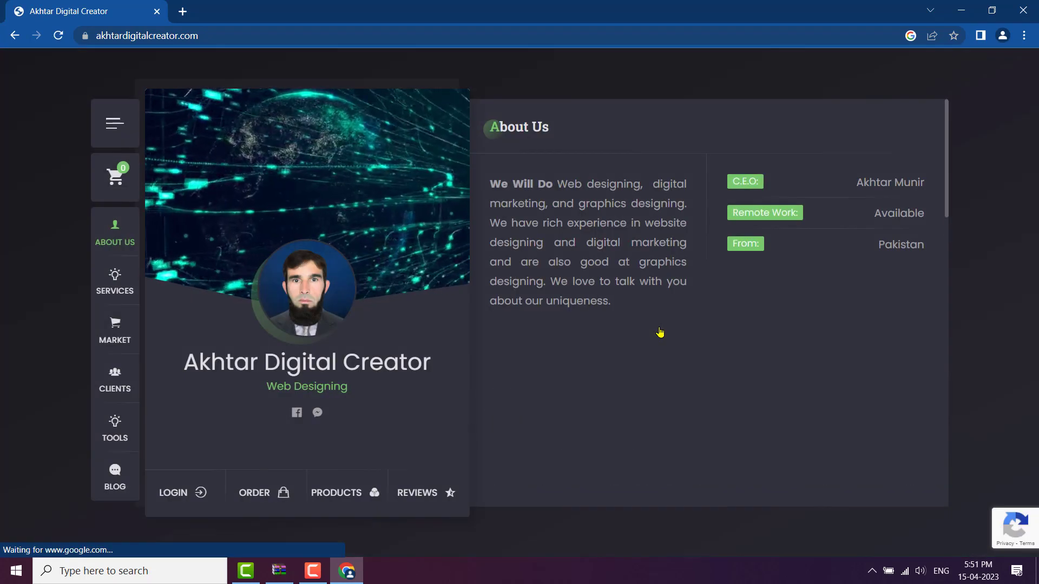
left_click(114, 486)
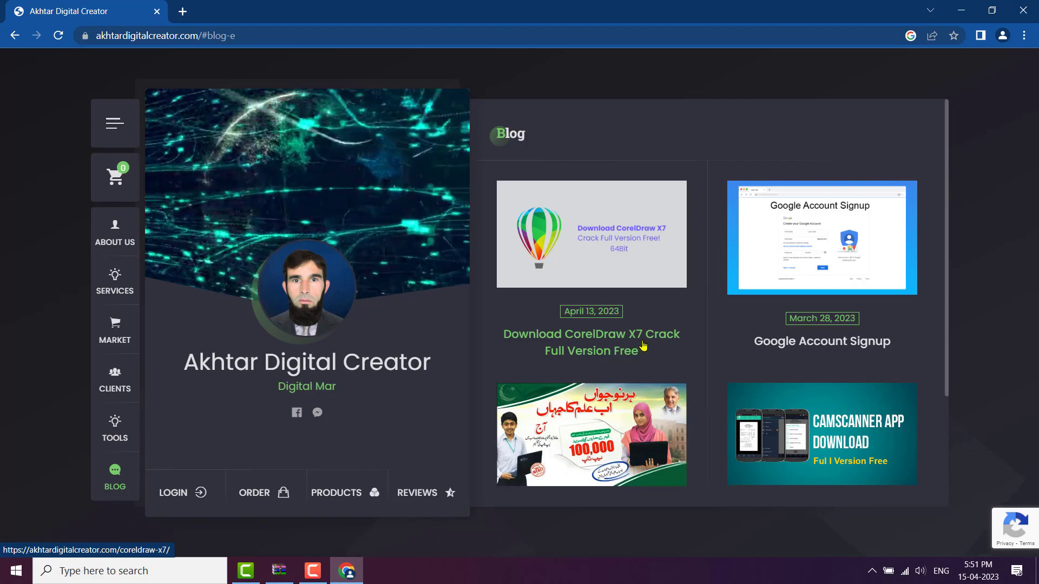
scroll(644, 344, "down", 2)
scroll(644, 344, "down", 2)
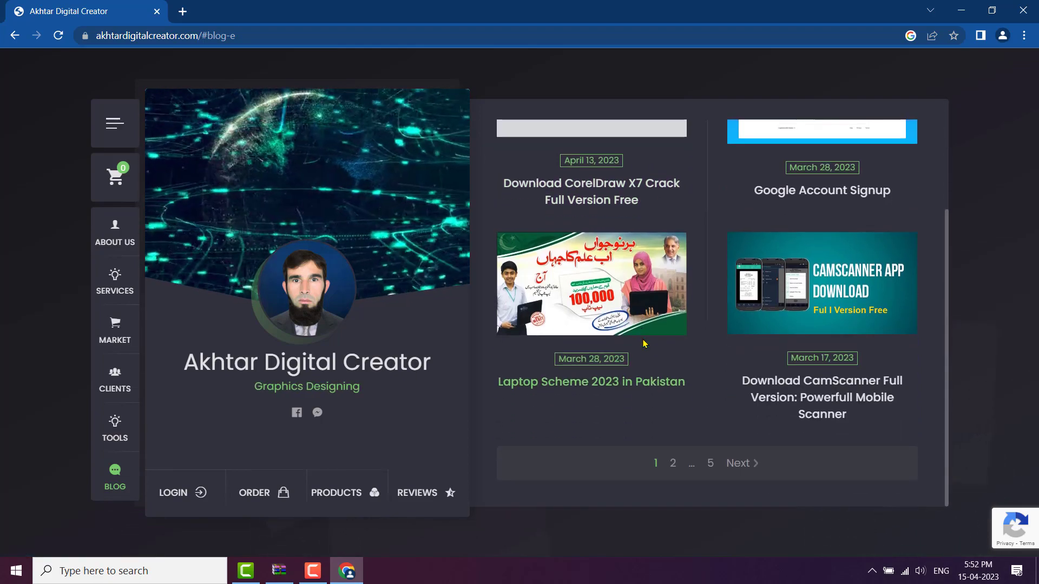
scroll(660, 243, "up", 3)
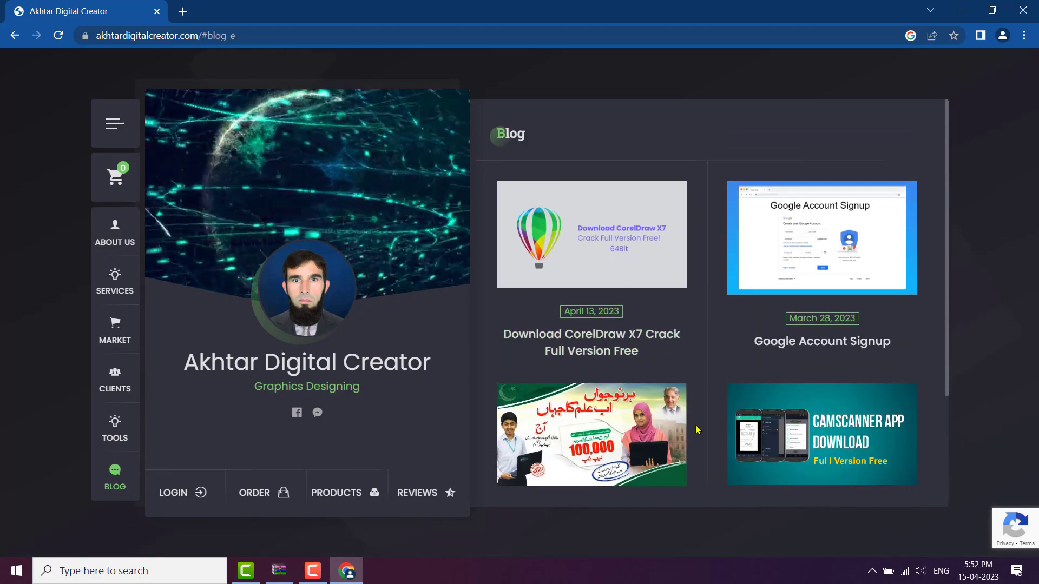
scroll(685, 419, "down", 3)
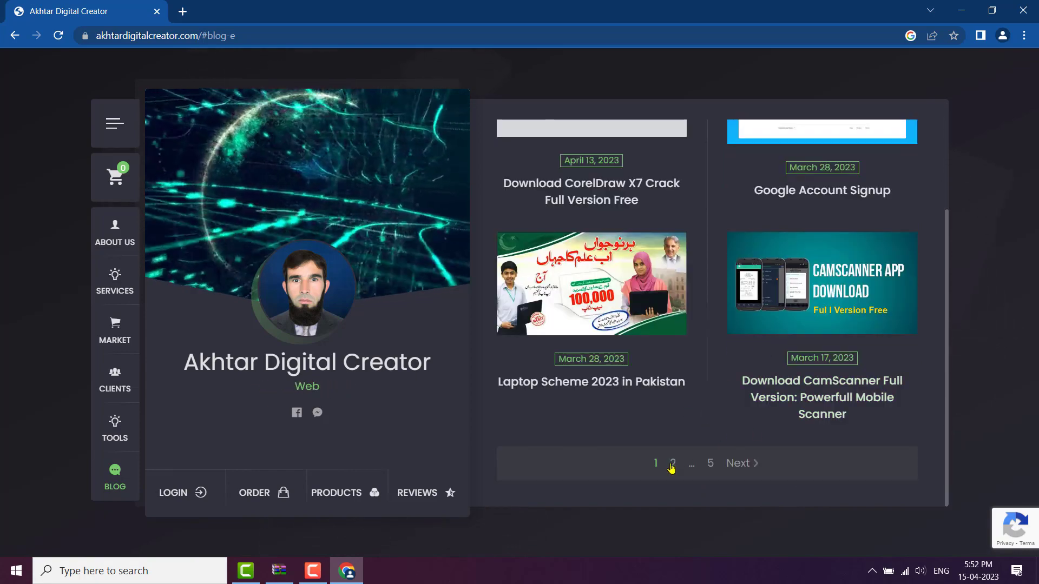
scroll(698, 466, "up", 3)
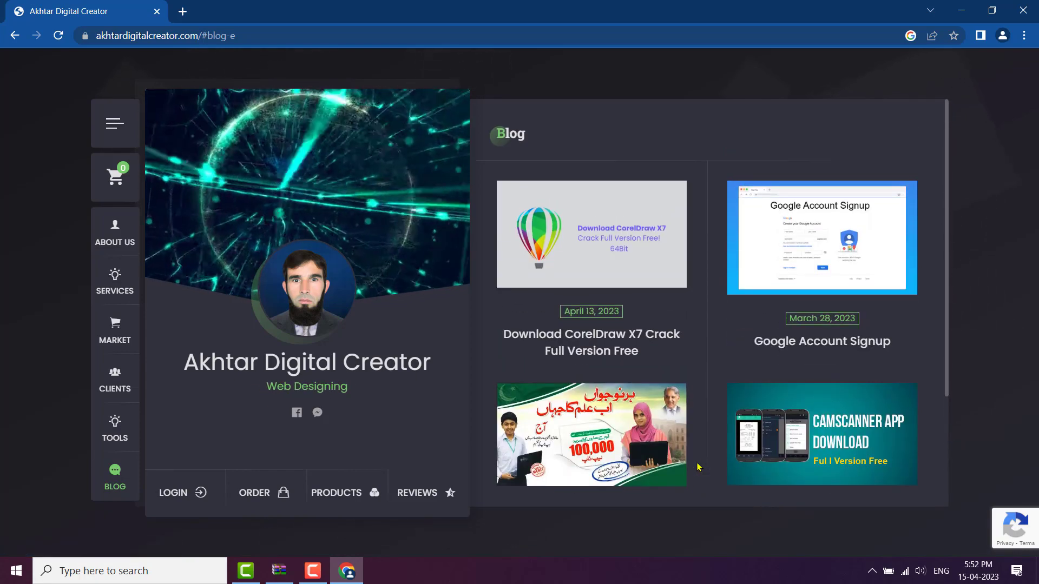
left_click(611, 340)
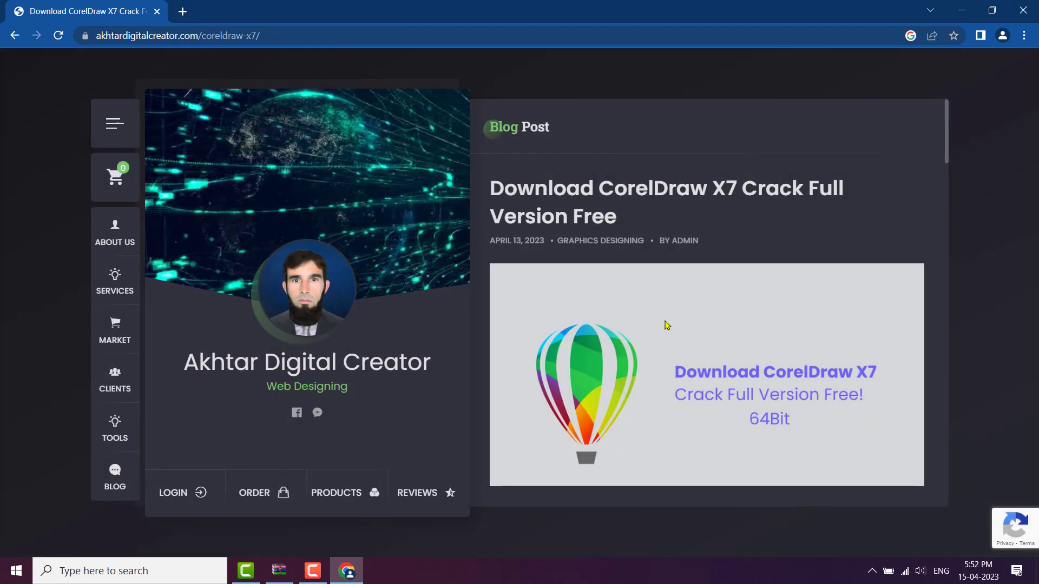
Follow the download link at the end of the CorelDraw X7 post to the Google Drive page for CORELDRAW_X7.rar.
scroll(667, 325, "down", 15)
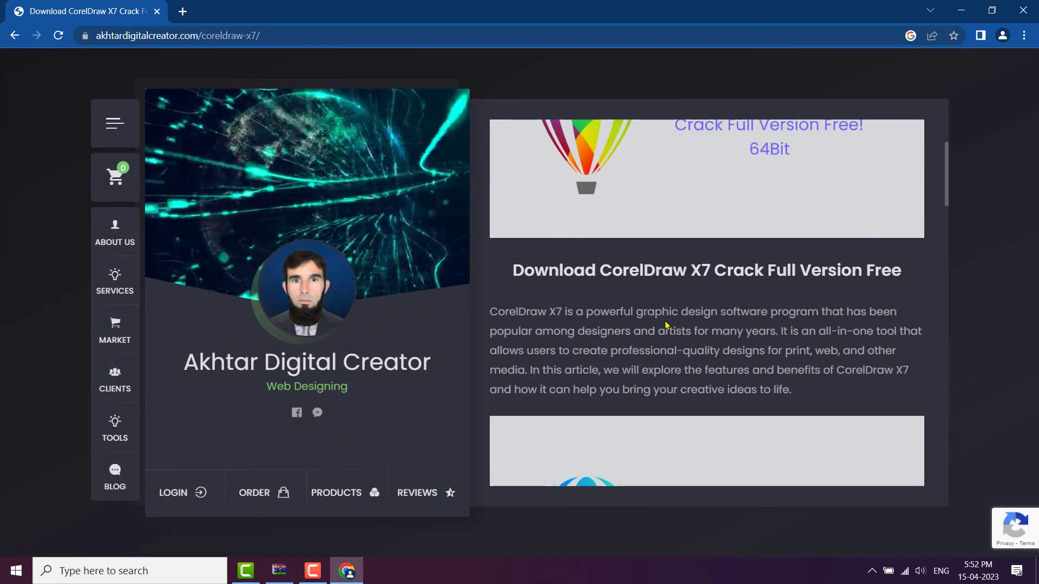
scroll(664, 321, "down", 15)
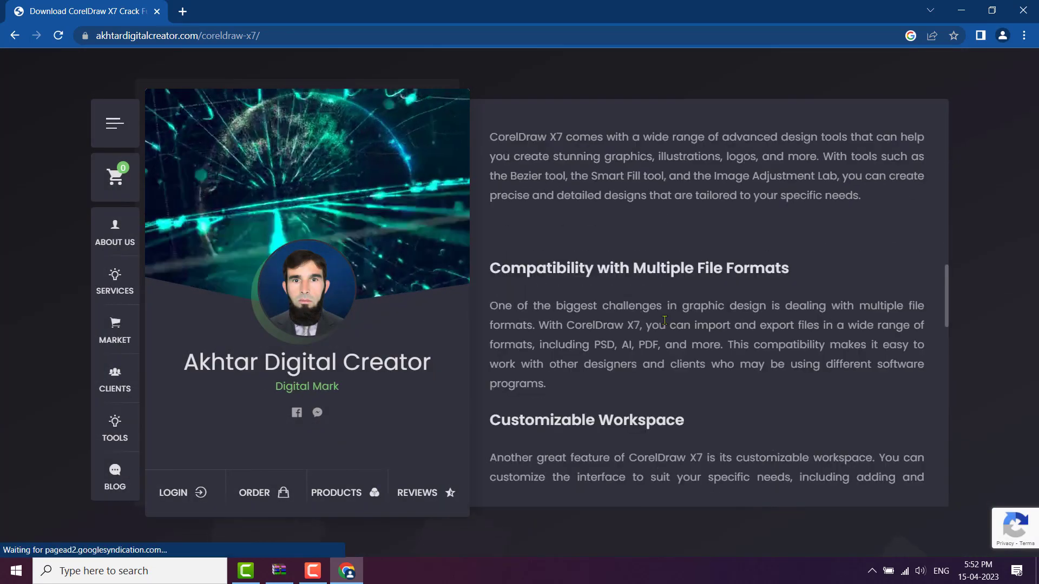
scroll(665, 321, "down", 10)
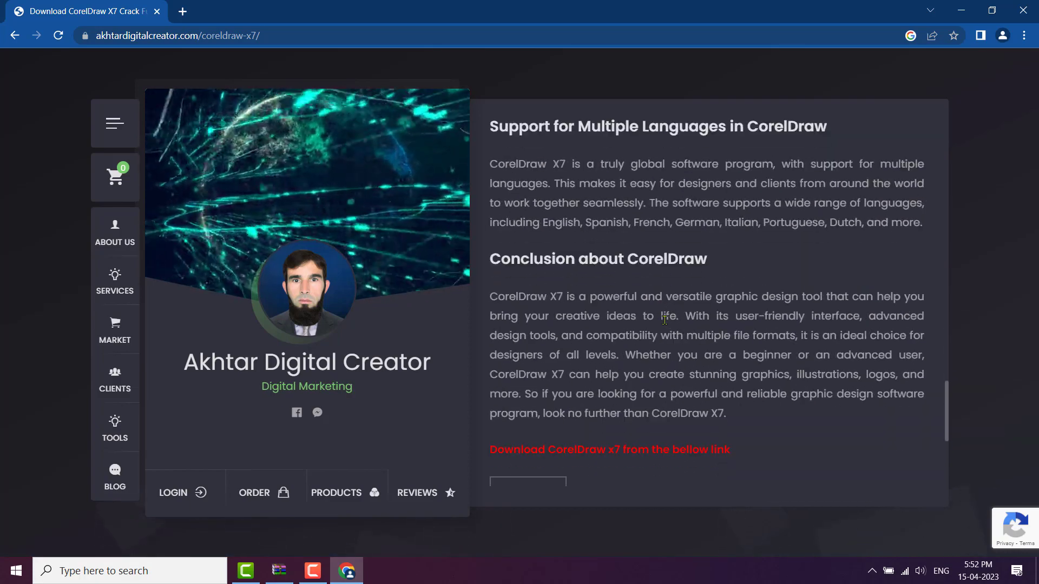
scroll(663, 320, "up", 2)
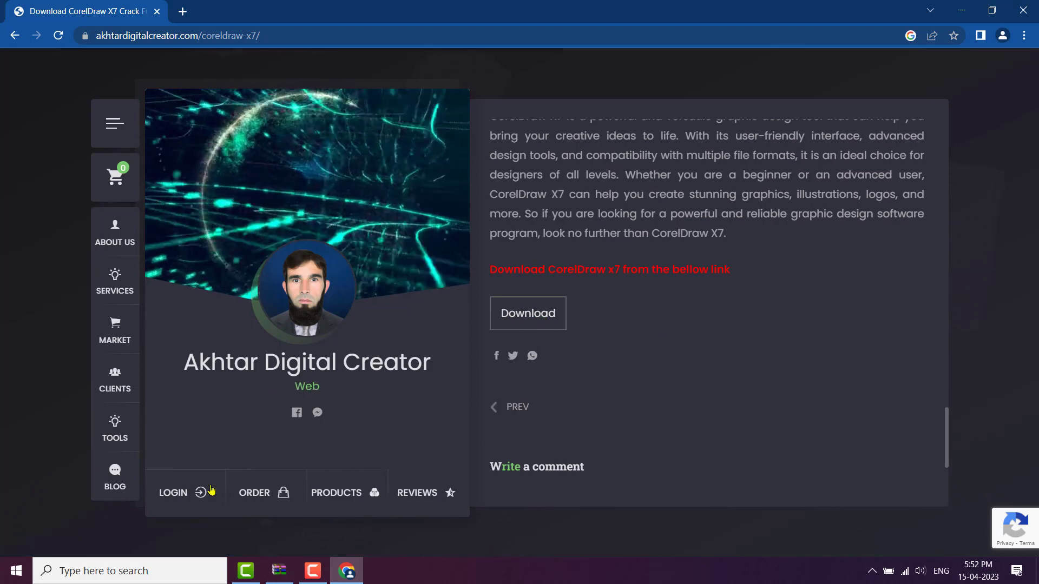
left_click(536, 314)
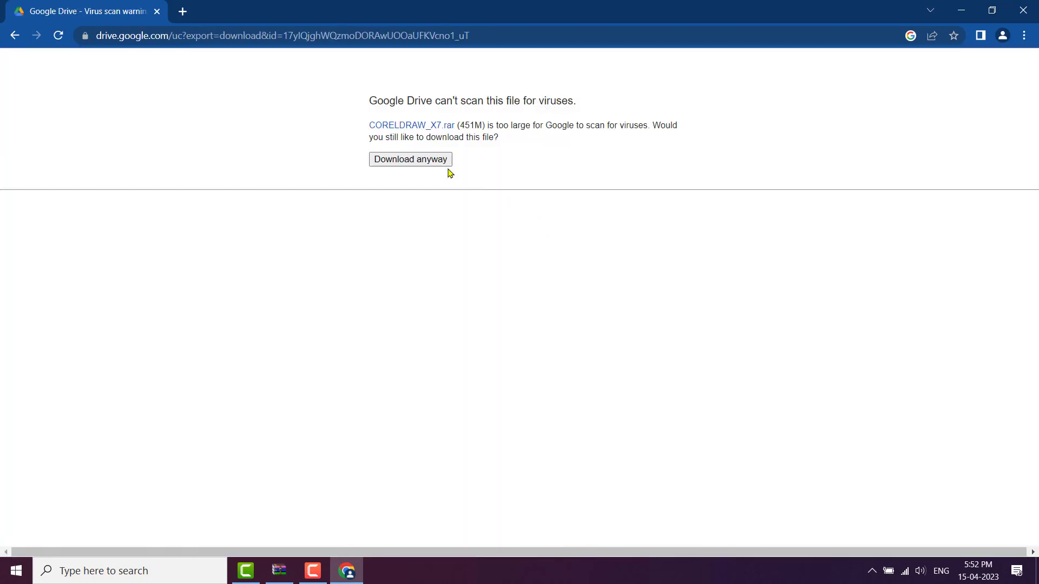
Start downloading CORELDRAW_X7.rar without a virus scan, and cancel the download.
left_click(410, 160)
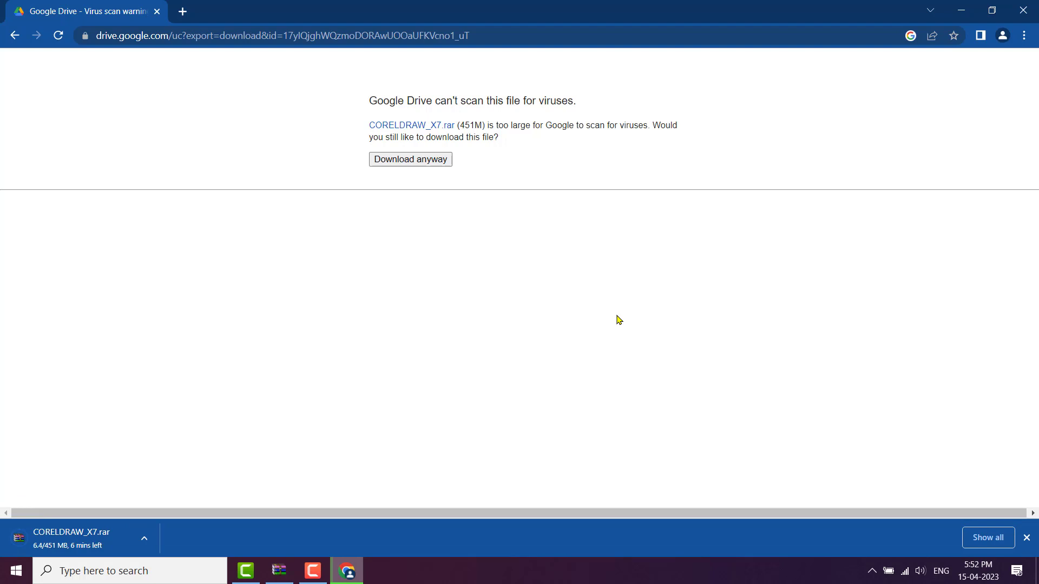
right_click(65, 545)
left_click(84, 532)
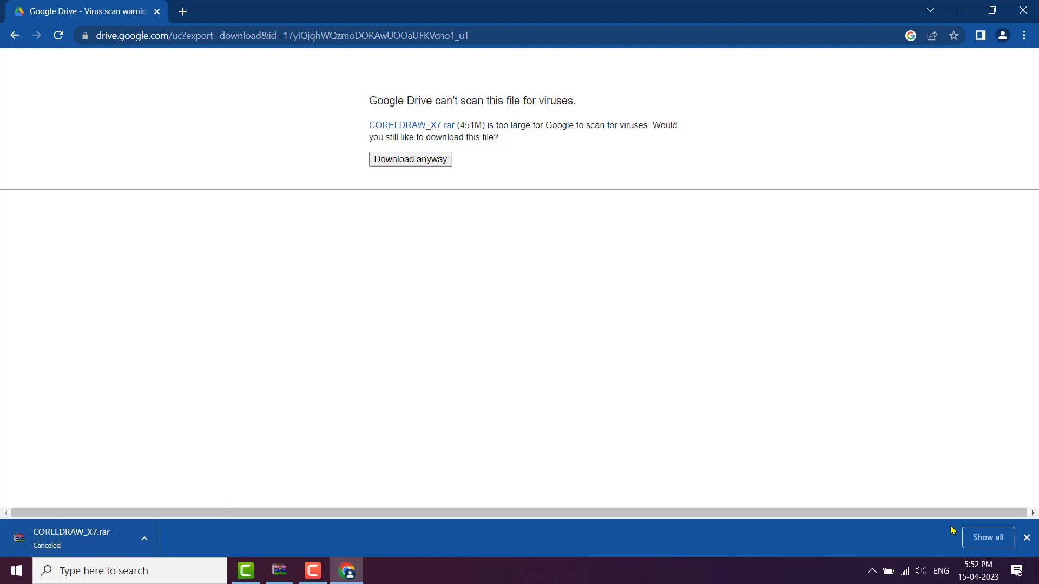
left_click(1026, 538)
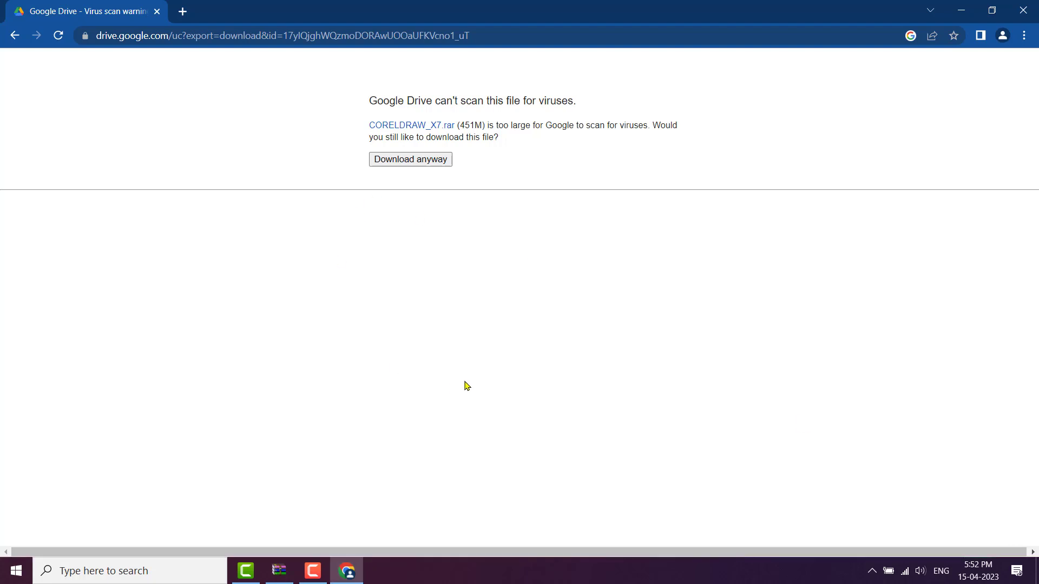